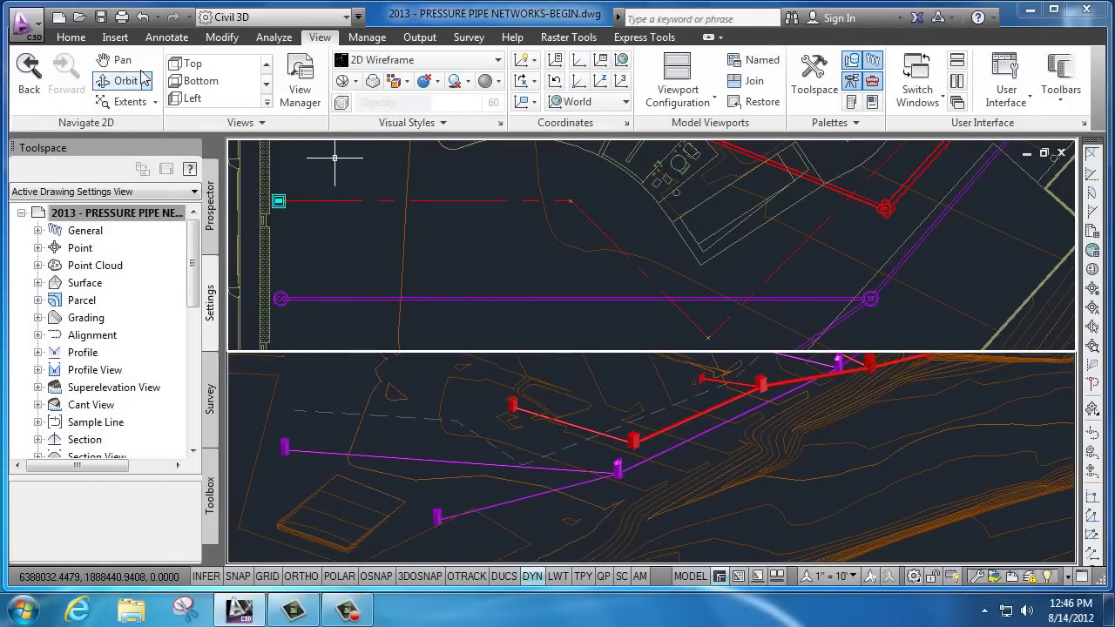
Start a new pressure network named "domestic water pressure network" with the _USCAD AWWA - DUCTILE IRON parts list
{"action": "left_click", "coordinate": [70, 36]}
{"action": "left_click", "coordinate": [480, 108]}
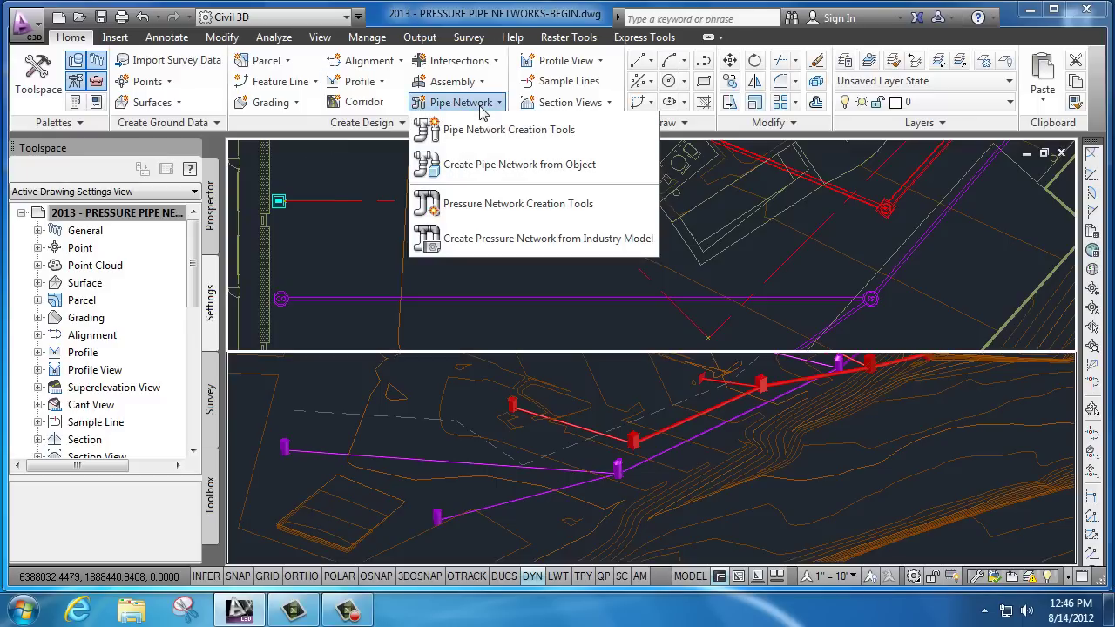
{"action": "left_click", "coordinate": [544, 204]}
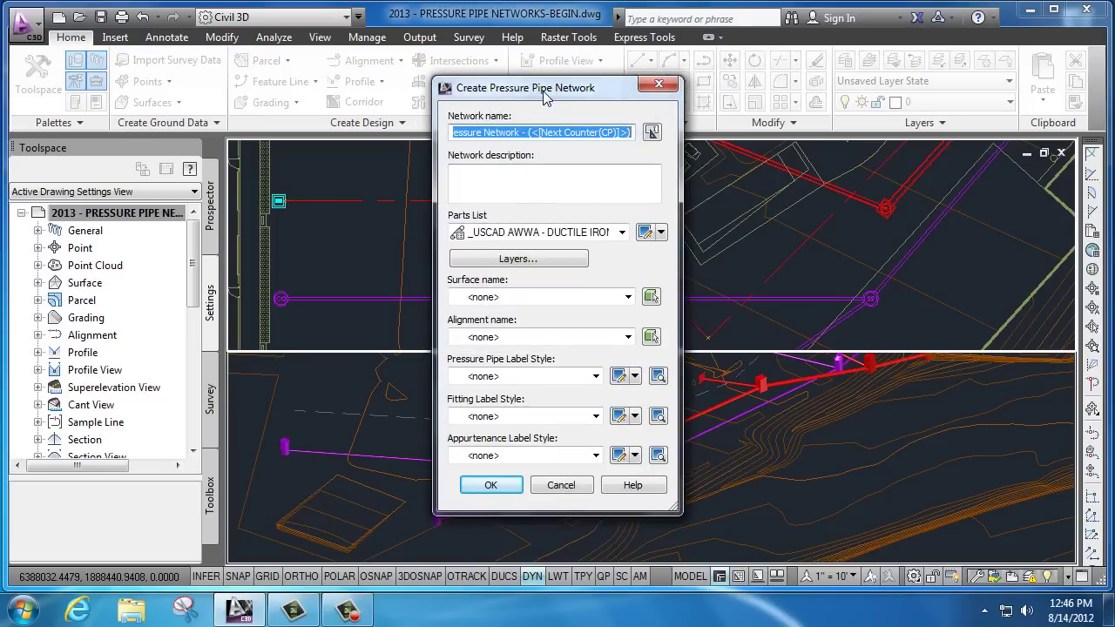
{"action": "left_click_drag", "start_coordinate": [542, 94], "coordinate": [521, 90]}
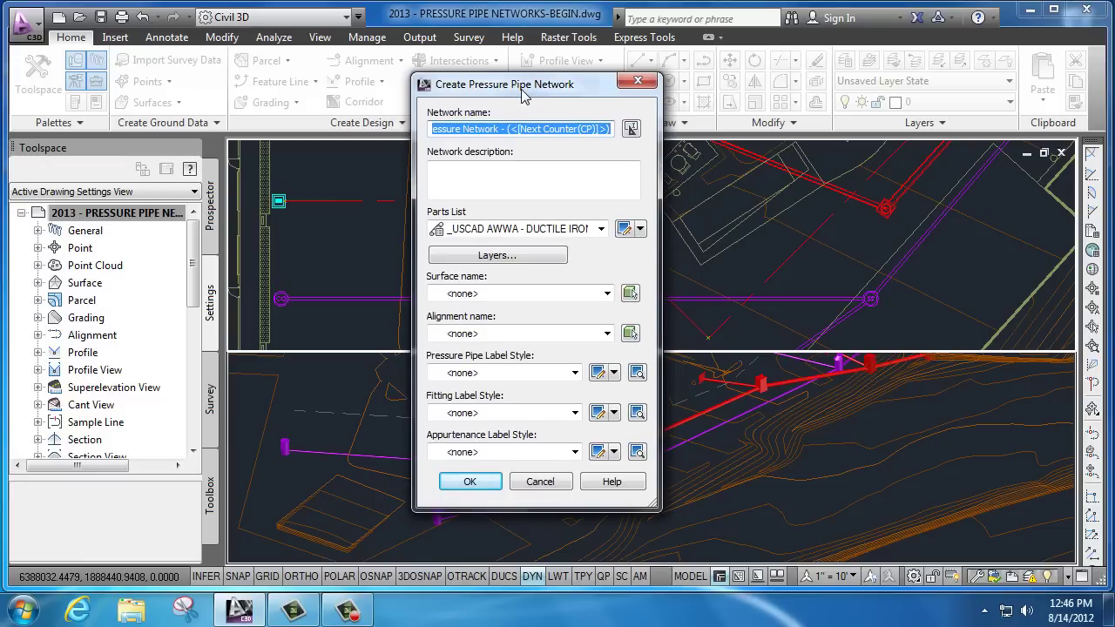
{"action": "type", "text": "domestic water pressure network"}
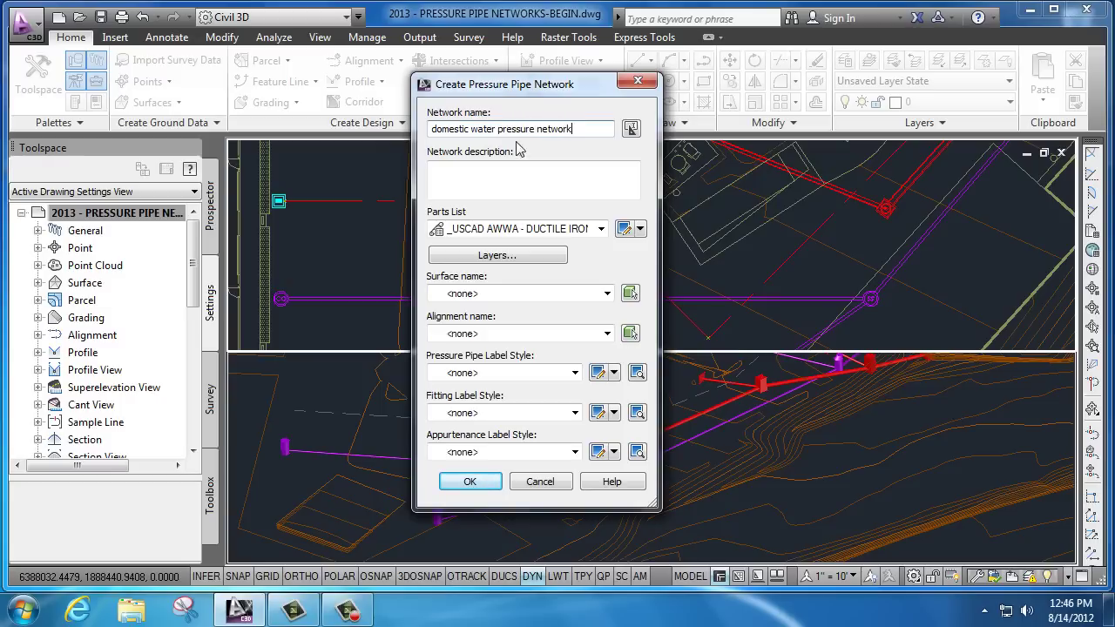
{"action": "left_click", "coordinate": [499, 185]}
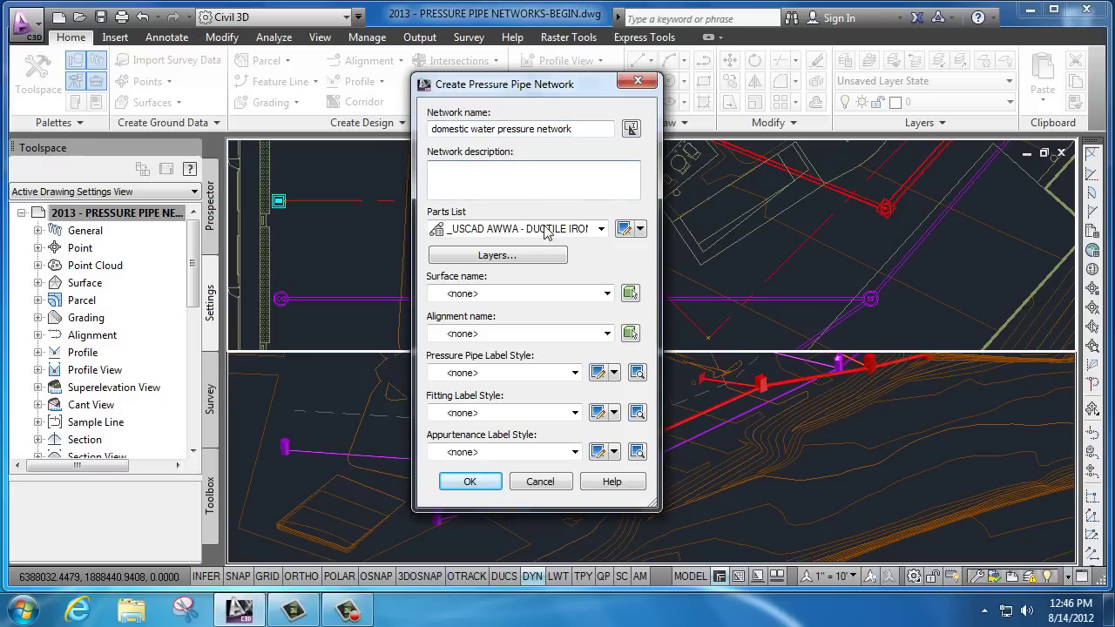
{"action": "left_click", "coordinate": [601, 229]}
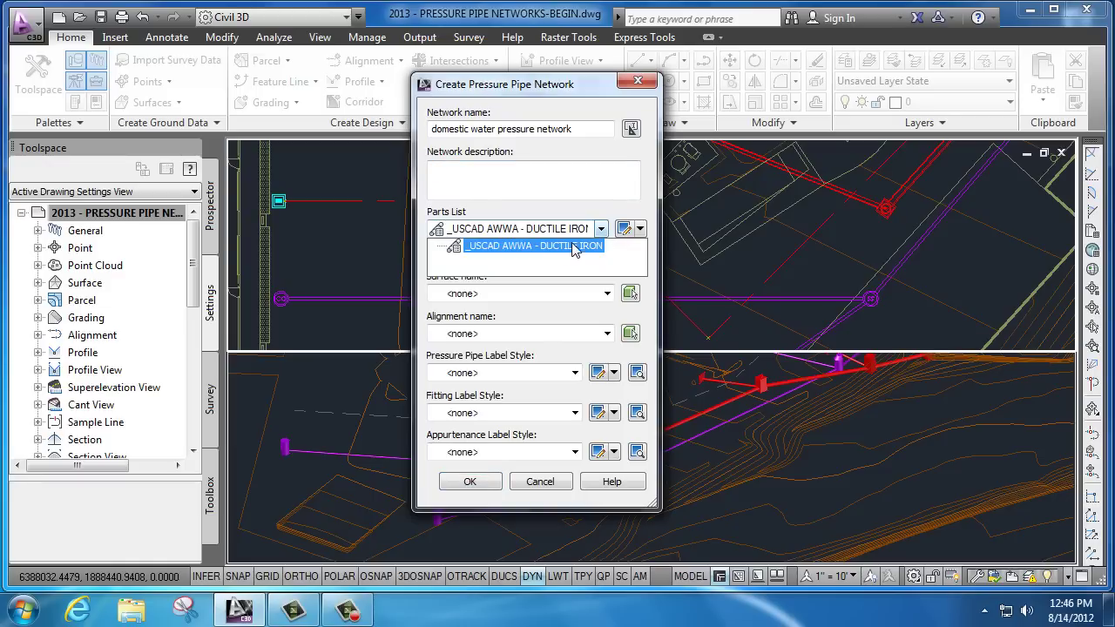
{"action": "left_click", "coordinate": [575, 247]}
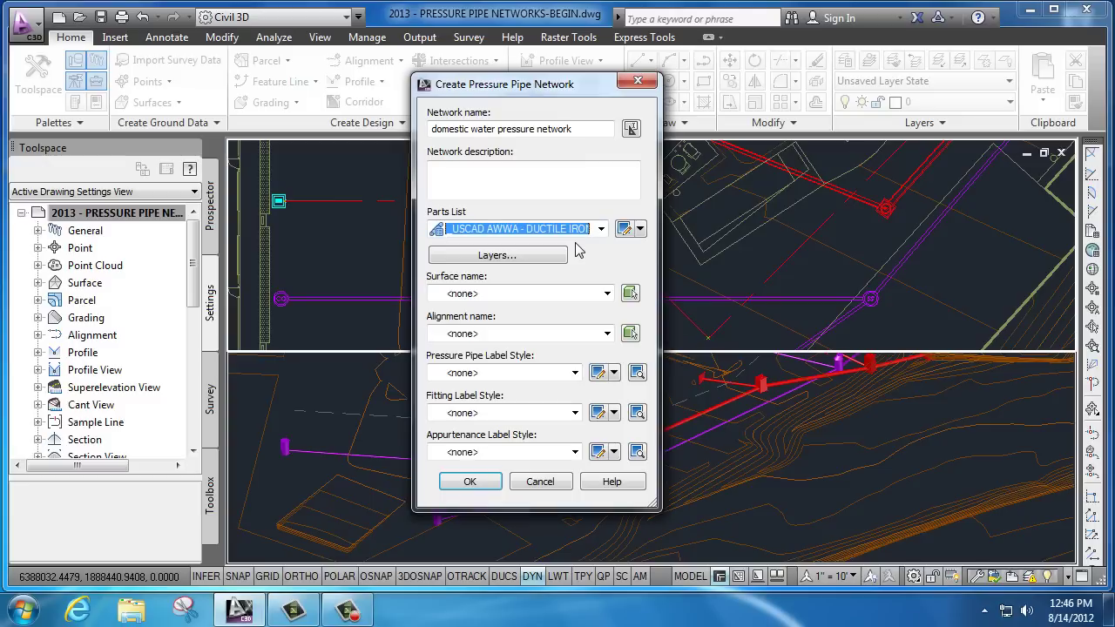
Assign the SSA-POST DESIGN SURFACE surface and DOMESTIC WATER CL alignment to the network, and create it
{"action": "left_click", "coordinate": [606, 293]}
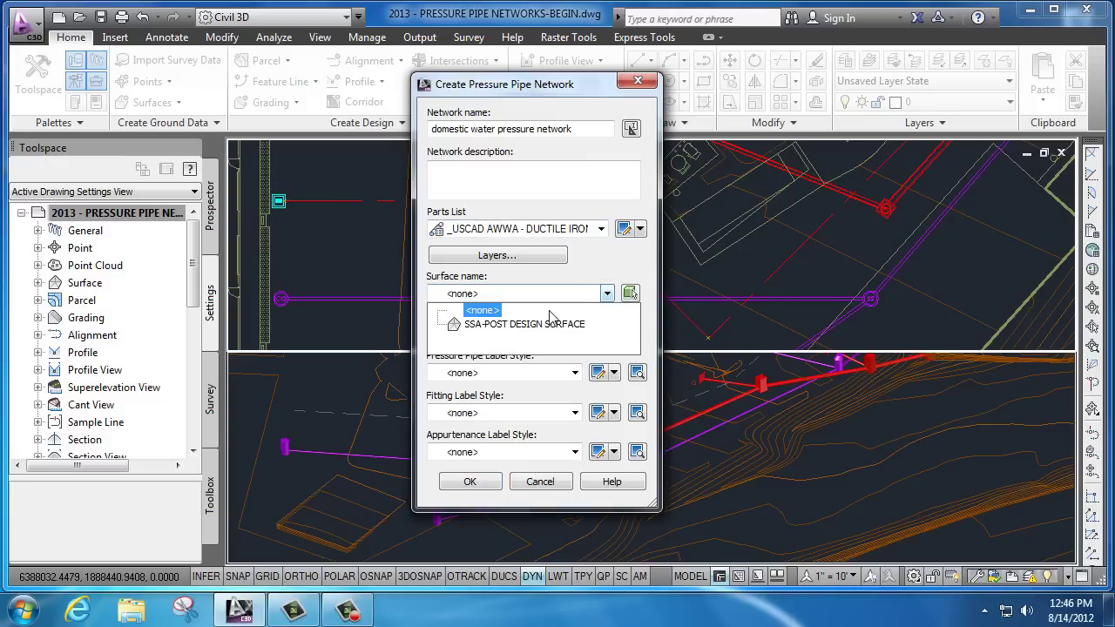
{"action": "left_click", "coordinate": [514, 319]}
{"action": "left_click", "coordinate": [607, 334]}
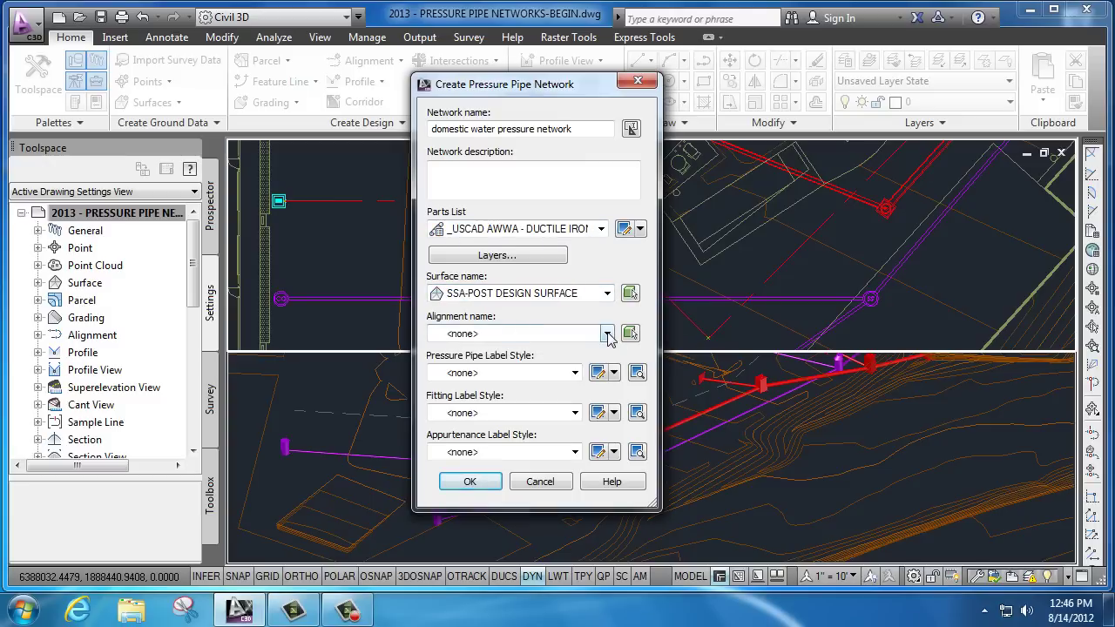
{"action": "left_click", "coordinate": [509, 364]}
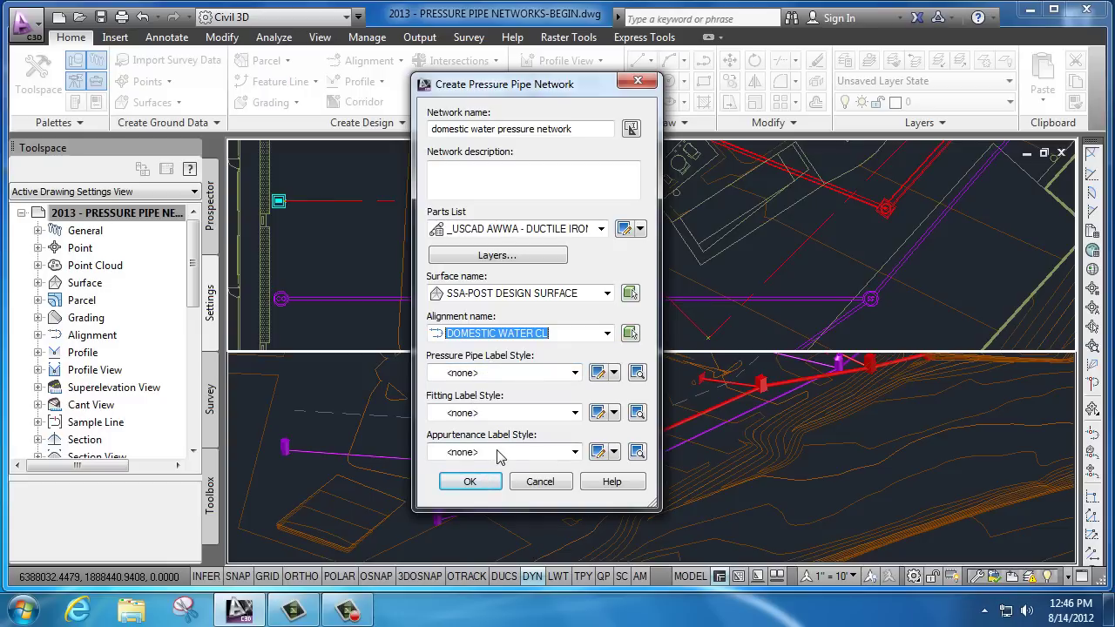
{"action": "left_click", "coordinate": [470, 483]}
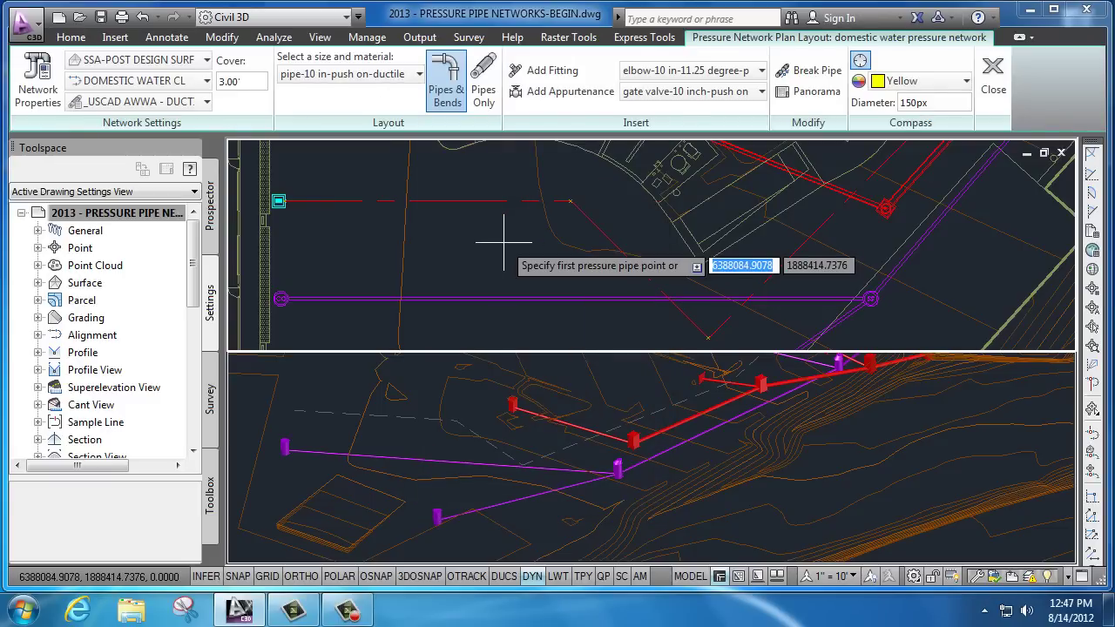
Set the network's cover to 4.00' and choose the 10-inch push-on ductile iron 350 psi AWWA C151 pipe
{"action": "left_click", "coordinate": [248, 81]}
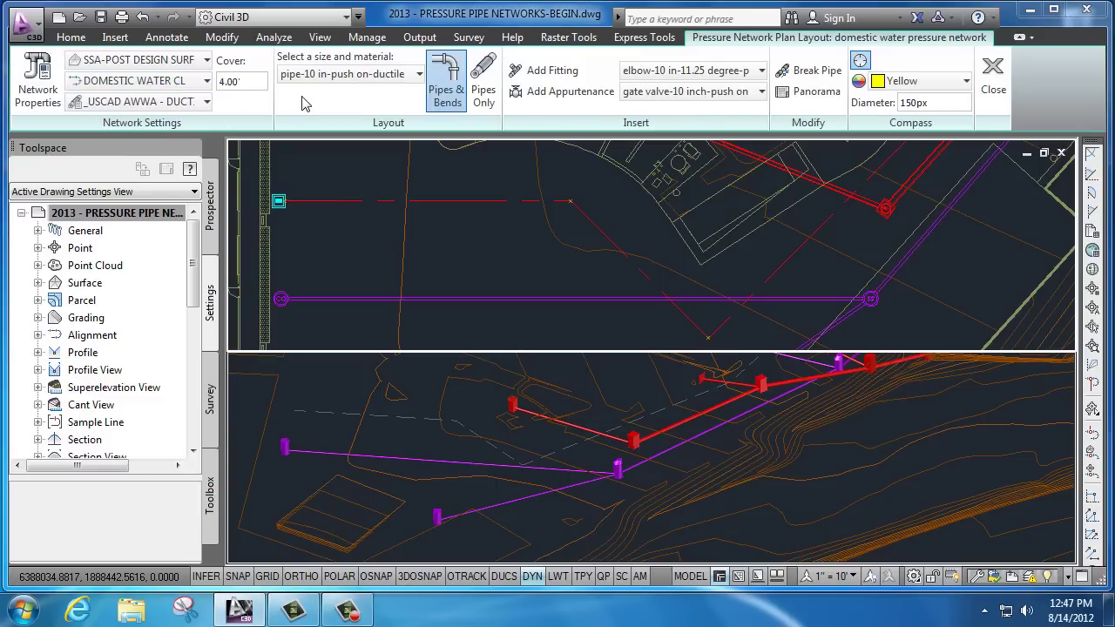
{"action": "left_click", "coordinate": [419, 75]}
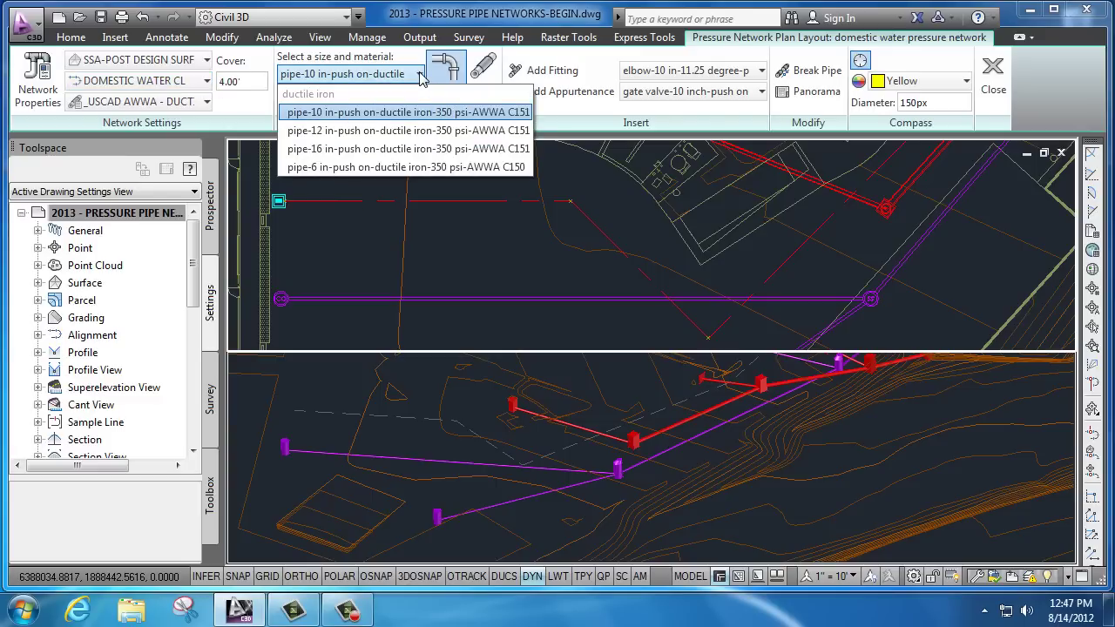
{"action": "left_click", "coordinate": [347, 115]}
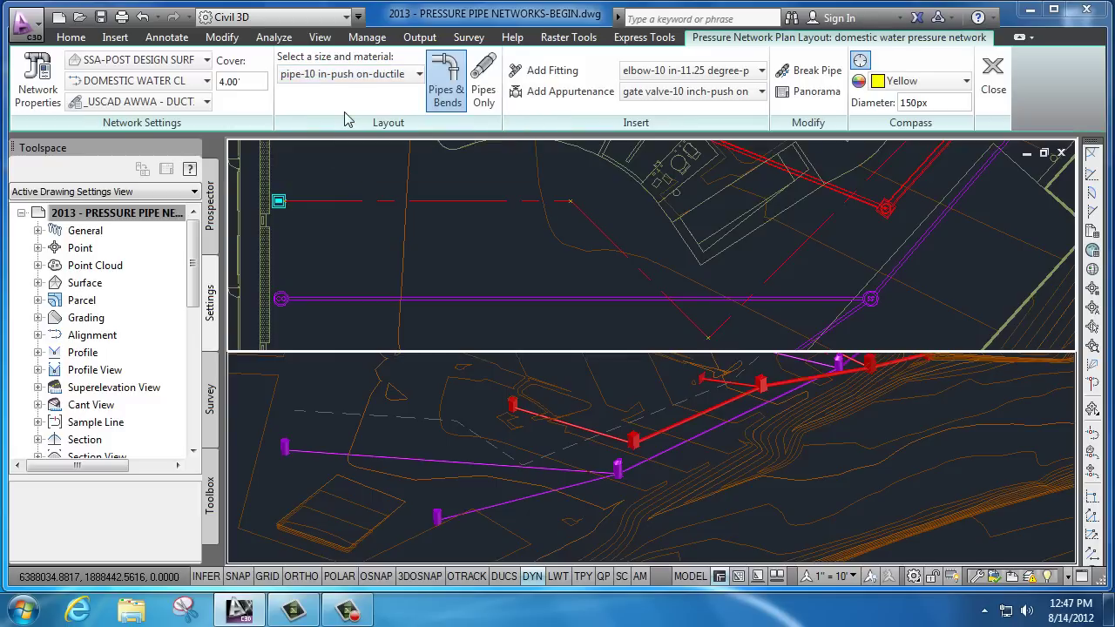
{"action": "left_click", "coordinate": [758, 72]}
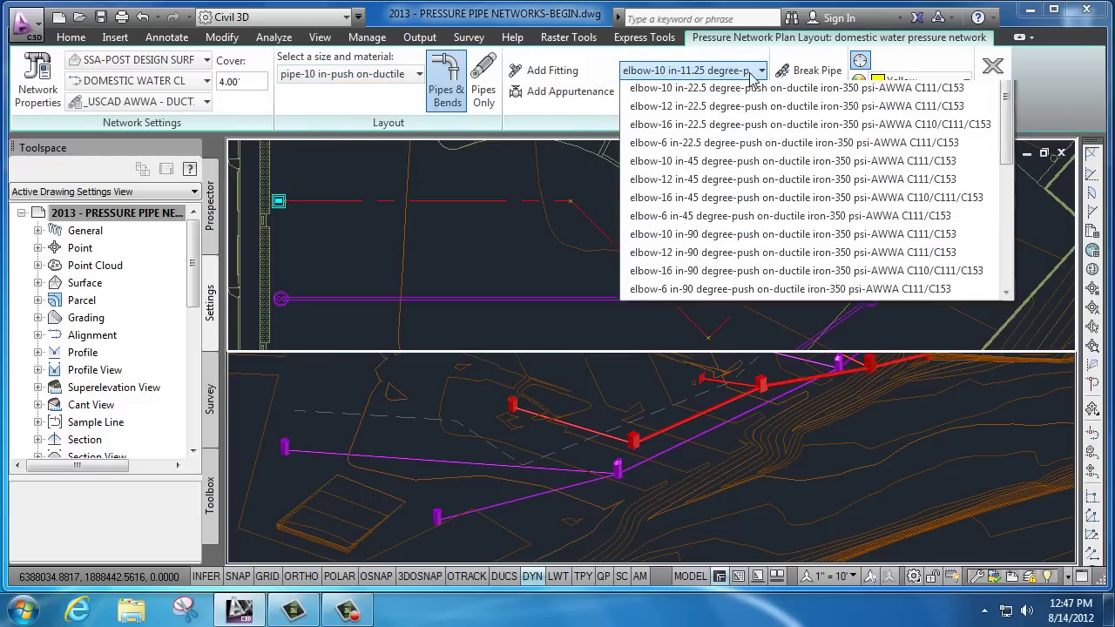
{"action": "left_click", "coordinate": [755, 99]}
{"action": "left_click", "coordinate": [755, 96]}
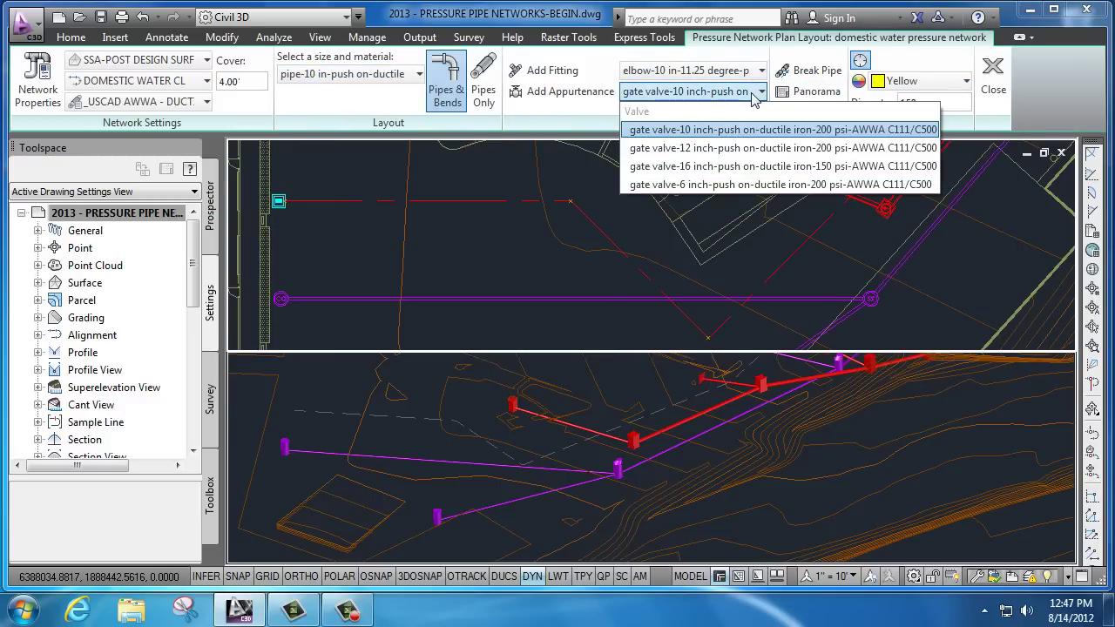
{"action": "left_click", "coordinate": [754, 99]}
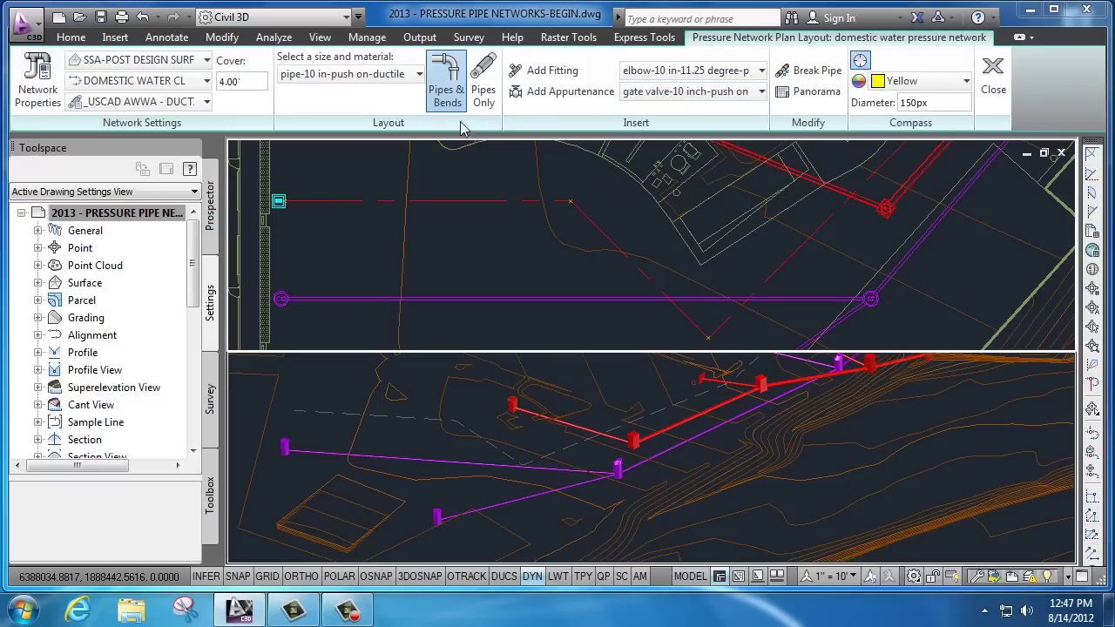
Using Pipes & Bends, lay the first pressure pipe from the alignment's endpoint at the cyan structure to its first bend, snapping to endpoints
{"action": "left_click", "coordinate": [447, 94]}
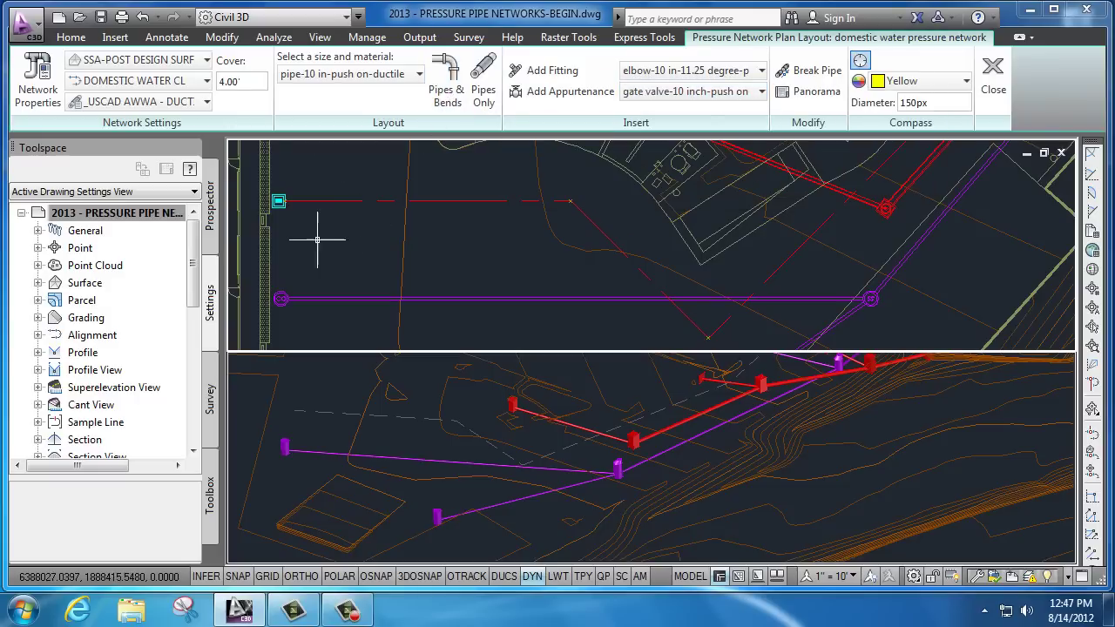
{"action": "type", "text": "end"}
{"action": "key", "text": "Return"}
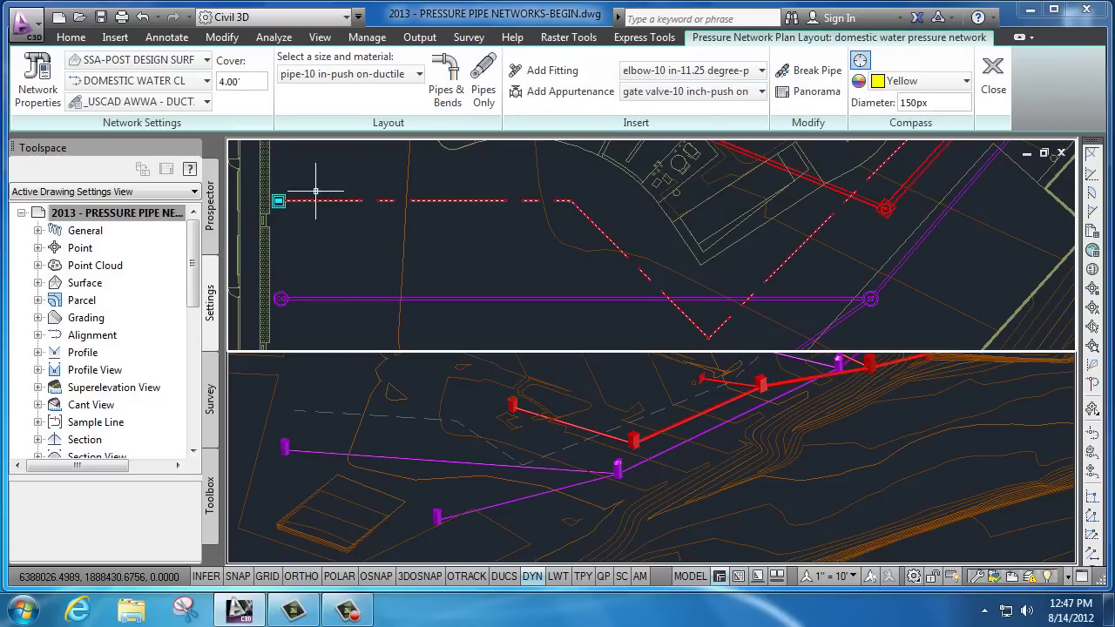
{"action": "key", "text": "Return"}
{"action": "type", "text": "e"}
{"action": "key", "text": "BackSpace"}
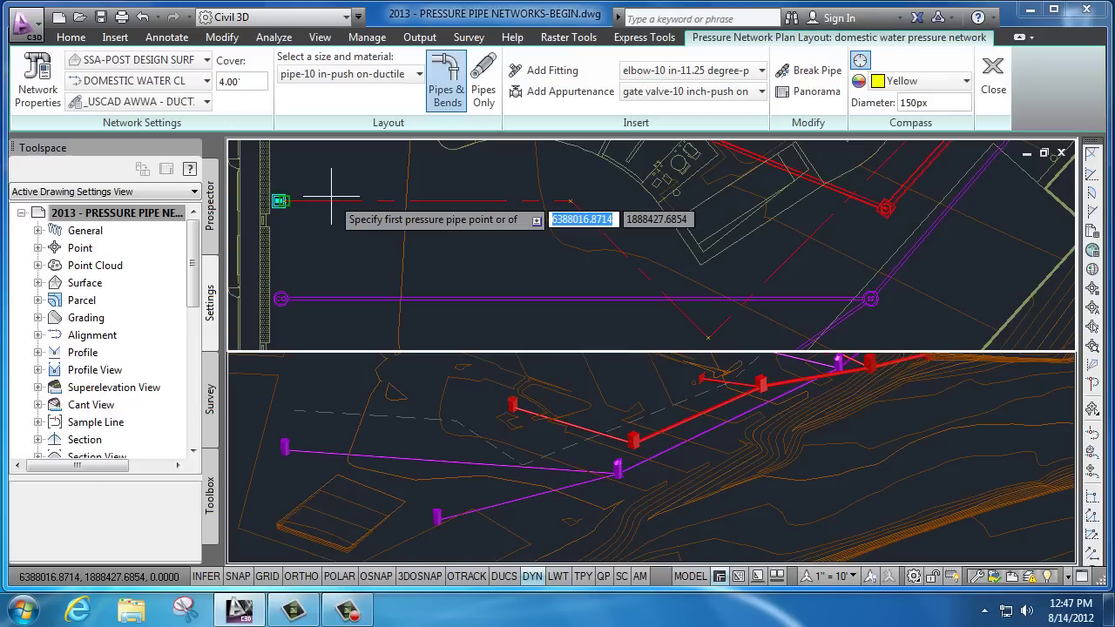
{"action": "left_click", "coordinate": [334, 203]}
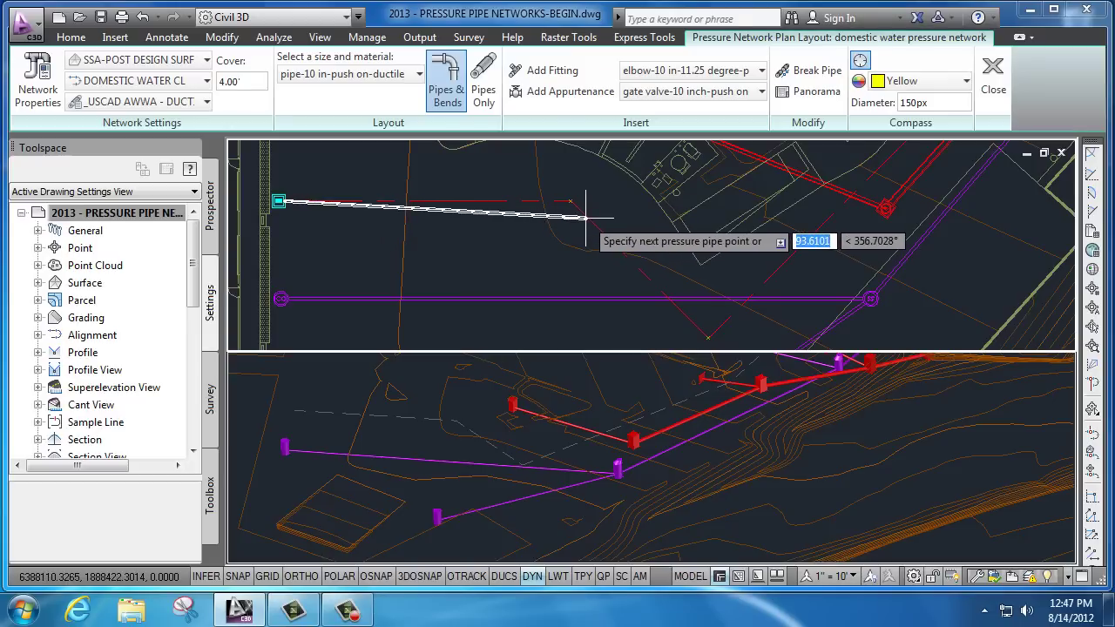
{"action": "type", "text": "end"}
{"action": "key", "text": "Return"}
{"action": "left_click", "coordinate": [586, 218]}
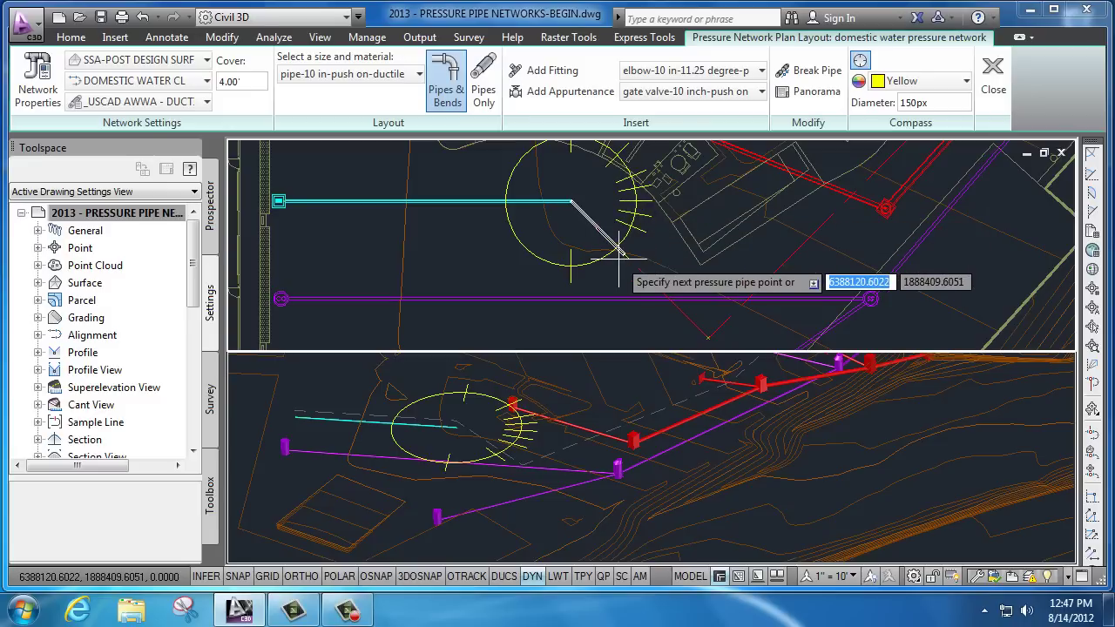
Continue laying pipes and bends along the alignment through its remaining bend points, end the run, and inspect it in 3D
{"action": "left_click", "coordinate": [704, 335]}
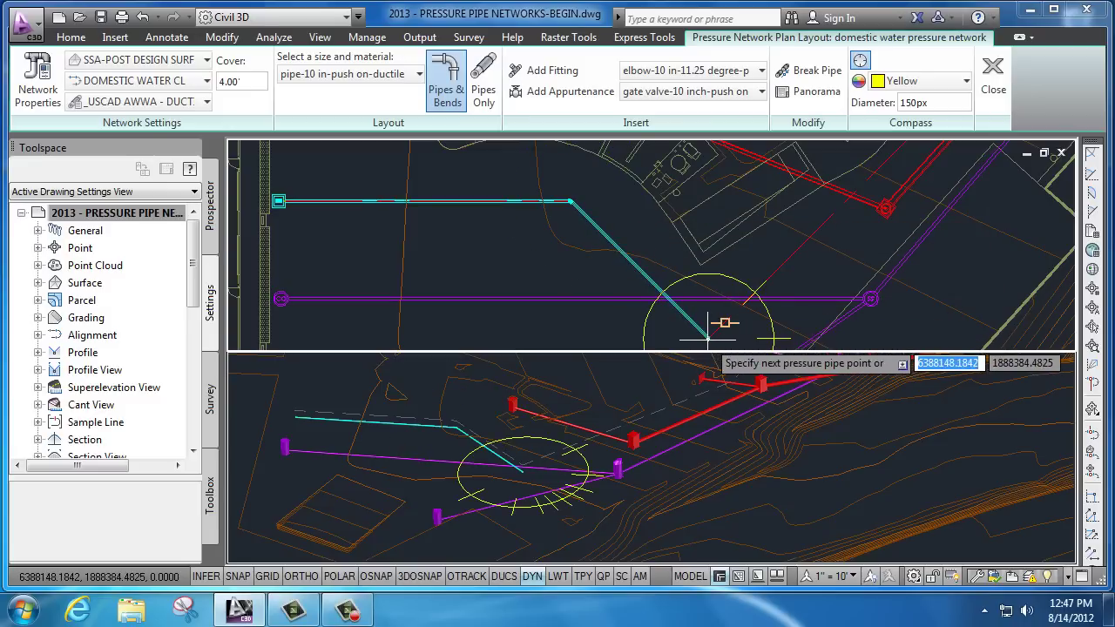
{"action": "middle_click_drag", "start_coordinate": [806, 241], "coordinate": [704, 316]}
{"action": "middle_click_drag", "start_coordinate": [816, 219], "coordinate": [722, 309]}
{"action": "left_click", "coordinate": [830, 184]}
{"action": "middle_click_drag", "start_coordinate": [845, 169], "coordinate": [784, 315]}
{"action": "middle_click_drag", "start_coordinate": [865, 153], "coordinate": [807, 278]}
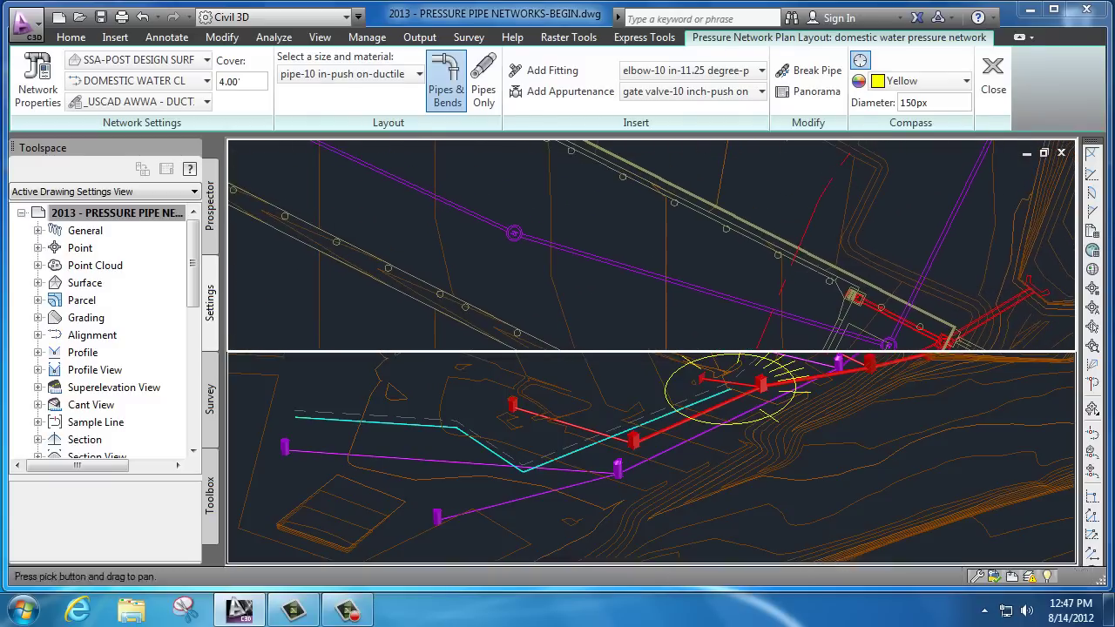
{"action": "left_click", "coordinate": [821, 194]}
{"action": "middle_click_drag", "start_coordinate": [867, 177], "coordinate": [784, 300]}
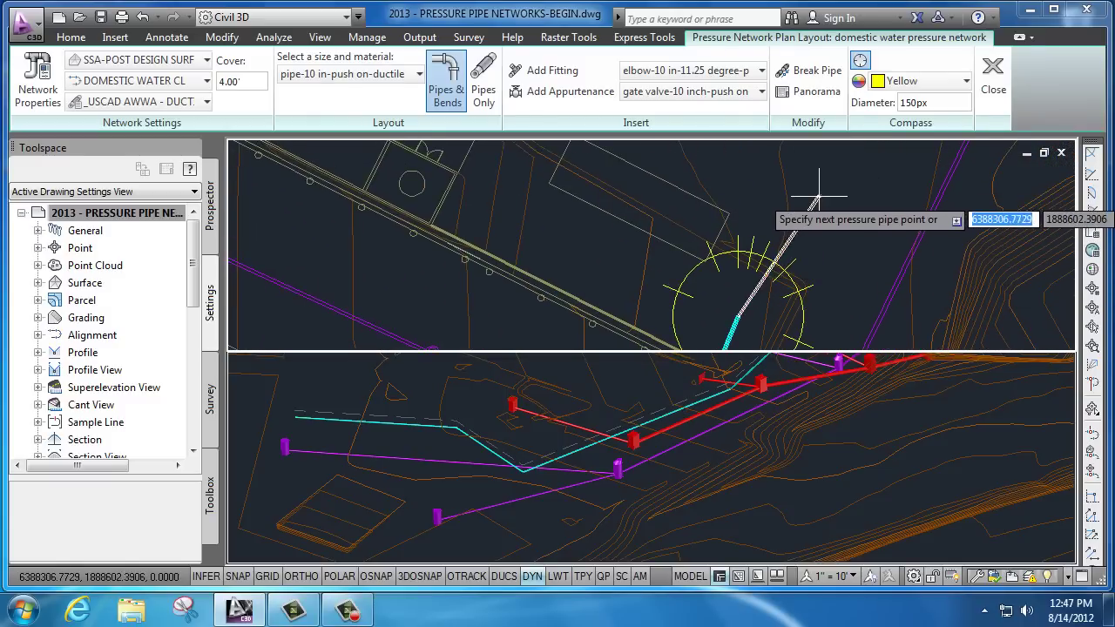
{"action": "left_click", "coordinate": [817, 197]}
{"action": "key", "text": "Escape"}
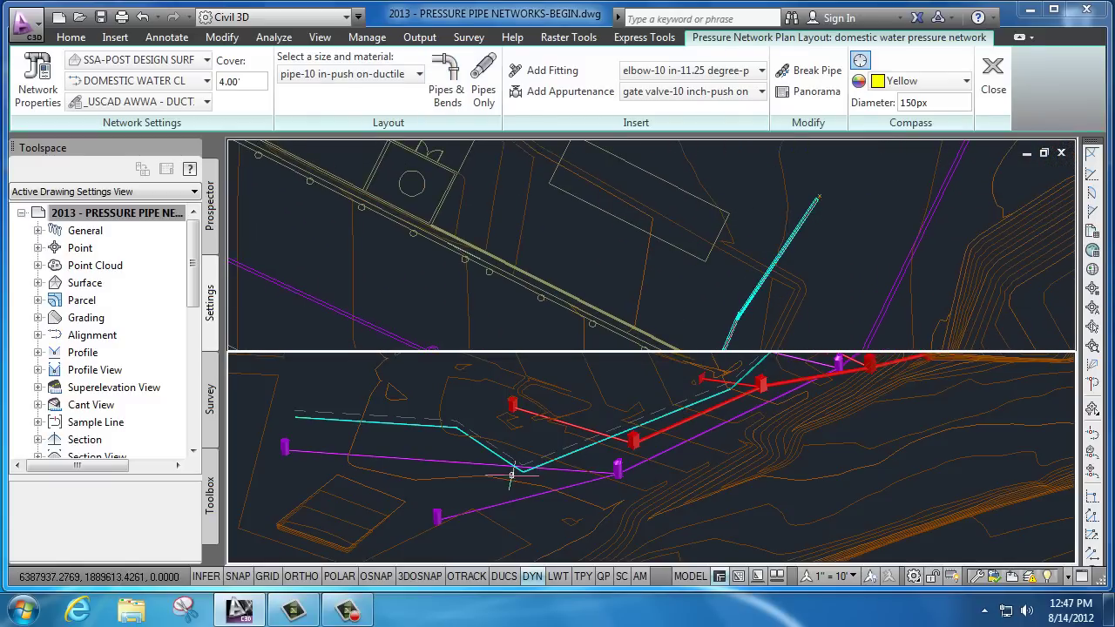
{"action": "scroll", "coordinate": [648, 435], "scroll_direction": "up", "scroll_amount": 8}
{"action": "scroll", "coordinate": [607, 415], "scroll_direction": "up", "scroll_amount": 4}
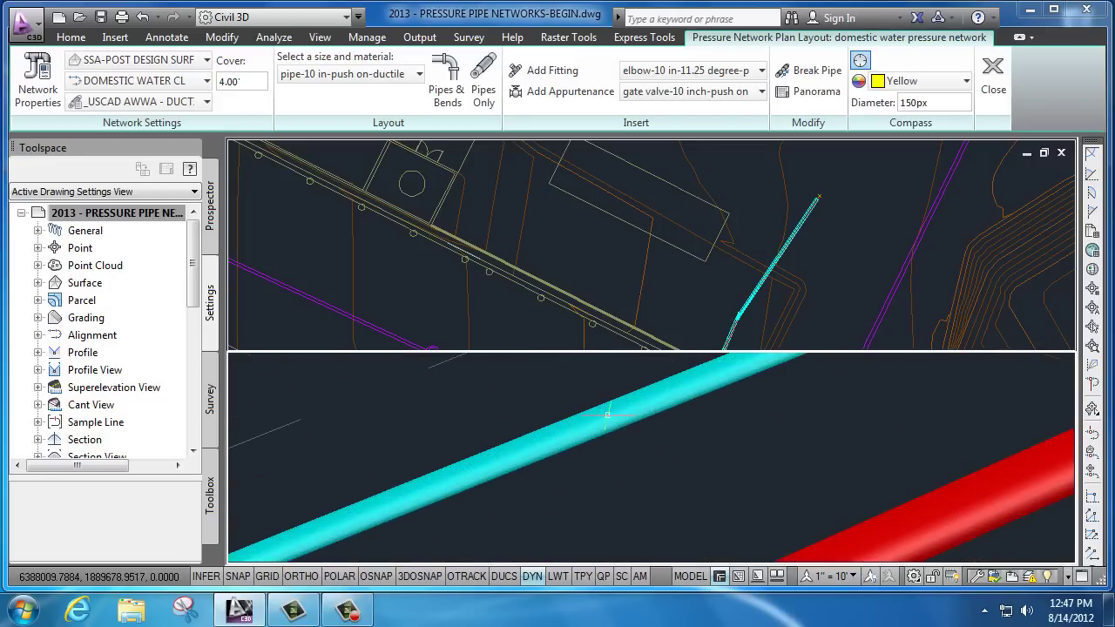
{"action": "scroll", "coordinate": [697, 470], "scroll_direction": "down", "scroll_amount": 3}
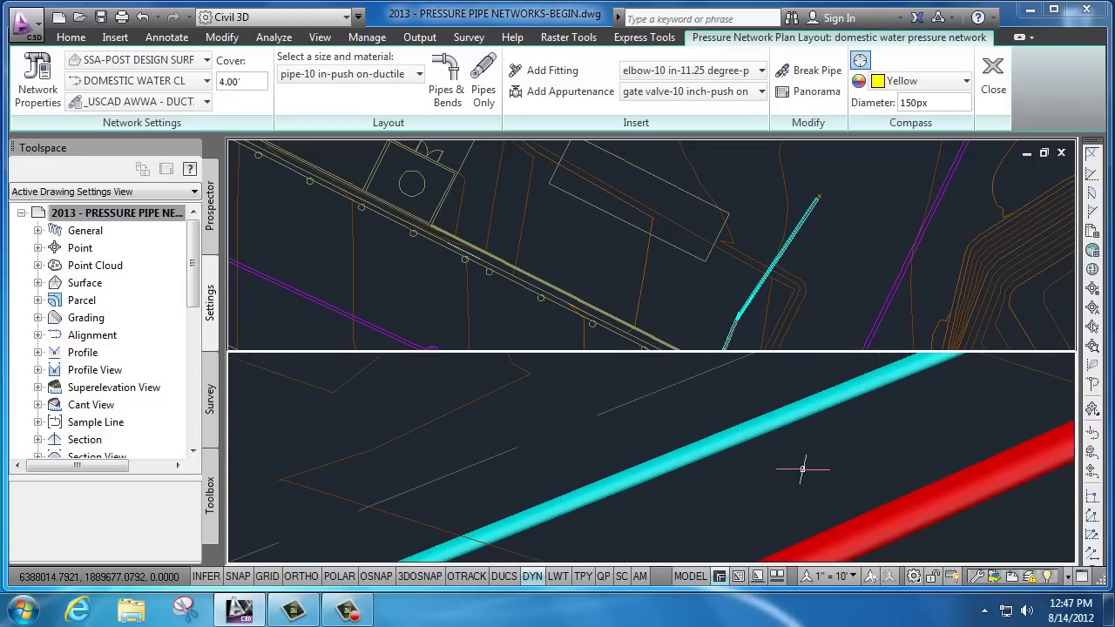
Insert a 10 in x 10 in push-on ductile iron tee fitting into the long diagonal water pipe beside the red pipe
{"action": "scroll", "coordinate": [809, 252], "scroll_direction": "down", "scroll_amount": 6}
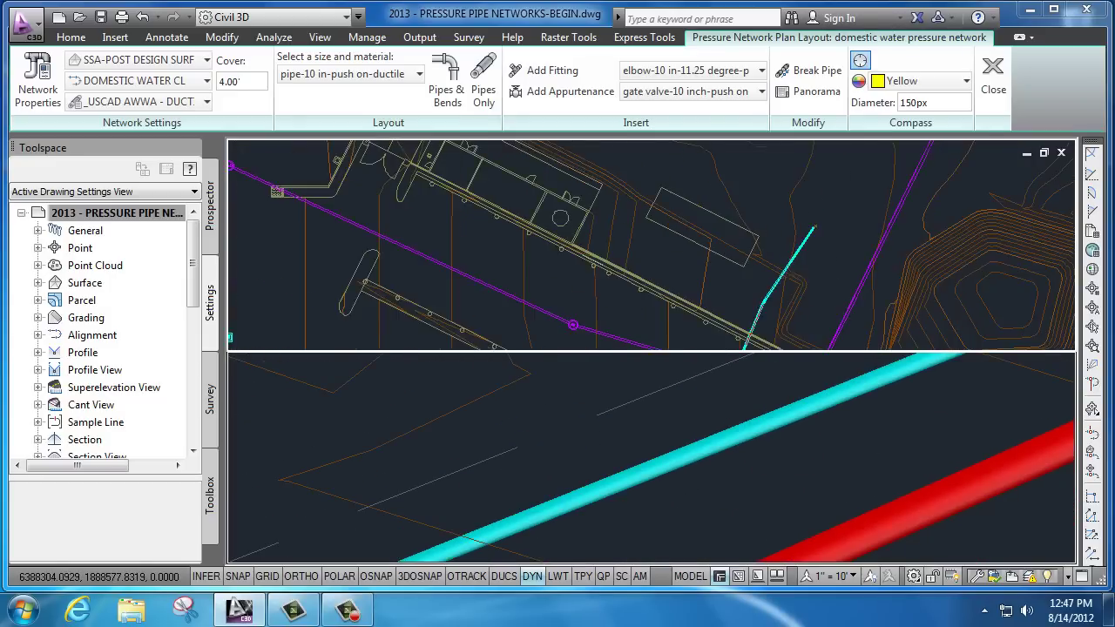
{"action": "middle_click_drag", "start_coordinate": [786, 297], "coordinate": [810, 220]}
{"action": "scroll", "coordinate": [809, 220], "scroll_direction": "up", "scroll_amount": 4}
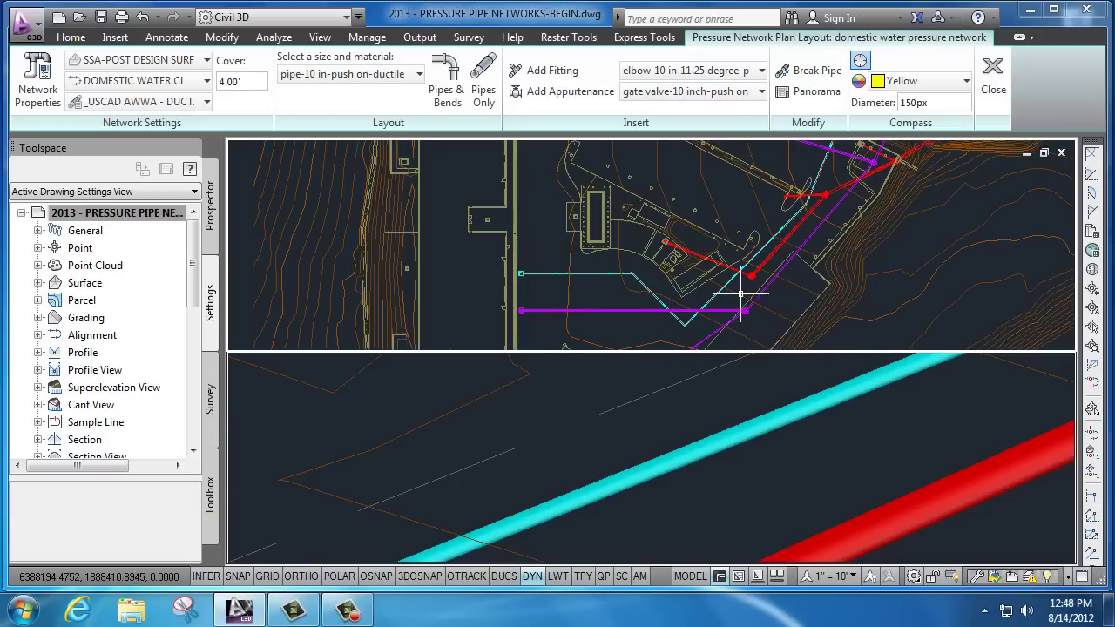
{"action": "scroll", "coordinate": [778, 242], "scroll_direction": "up", "scroll_amount": 4}
{"action": "scroll", "coordinate": [747, 232], "scroll_direction": "up", "scroll_amount": 3}
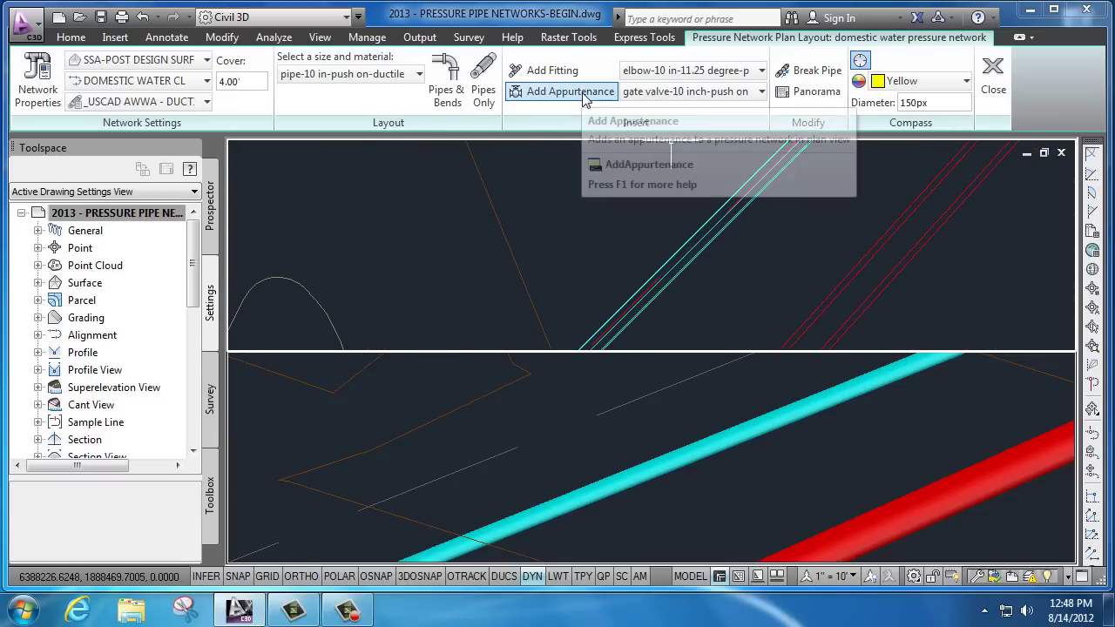
{"action": "left_click", "coordinate": [761, 71]}
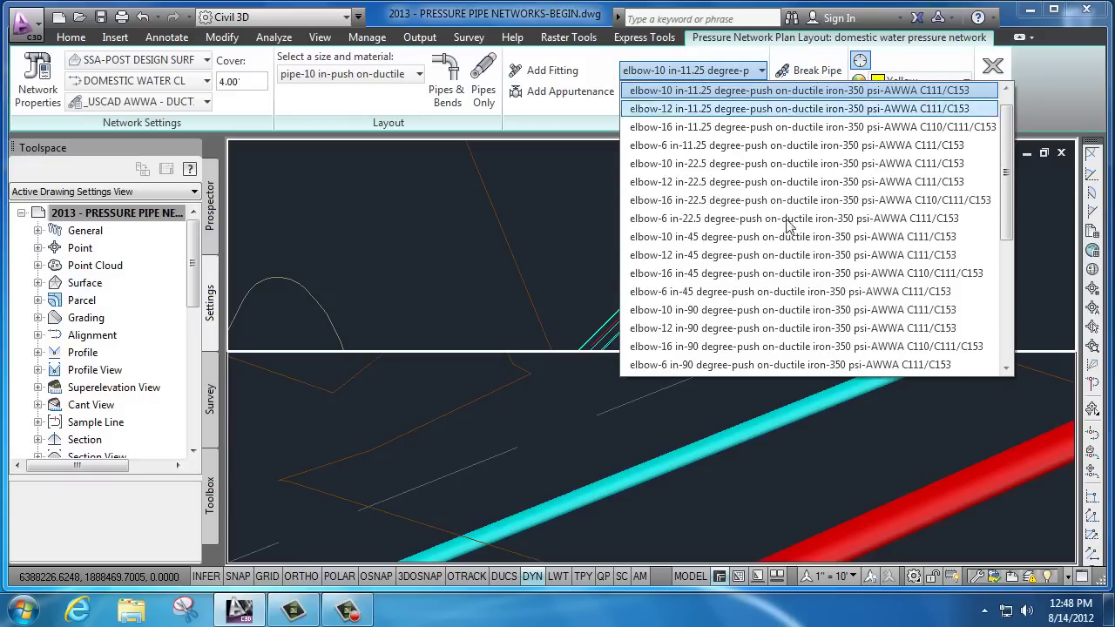
{"action": "scroll", "coordinate": [1000, 299], "scroll_direction": "down", "scroll_amount": 2}
{"action": "scroll", "coordinate": [1000, 300], "scroll_direction": "down", "scroll_amount": 3}
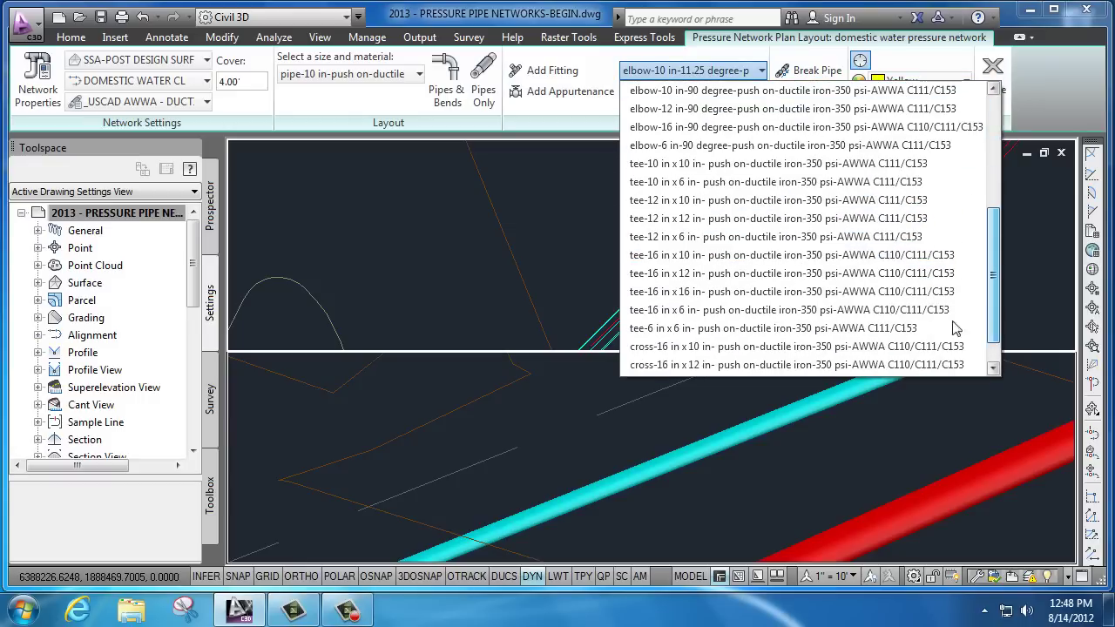
{"action": "left_click", "coordinate": [655, 178]}
{"action": "left_click", "coordinate": [542, 71]}
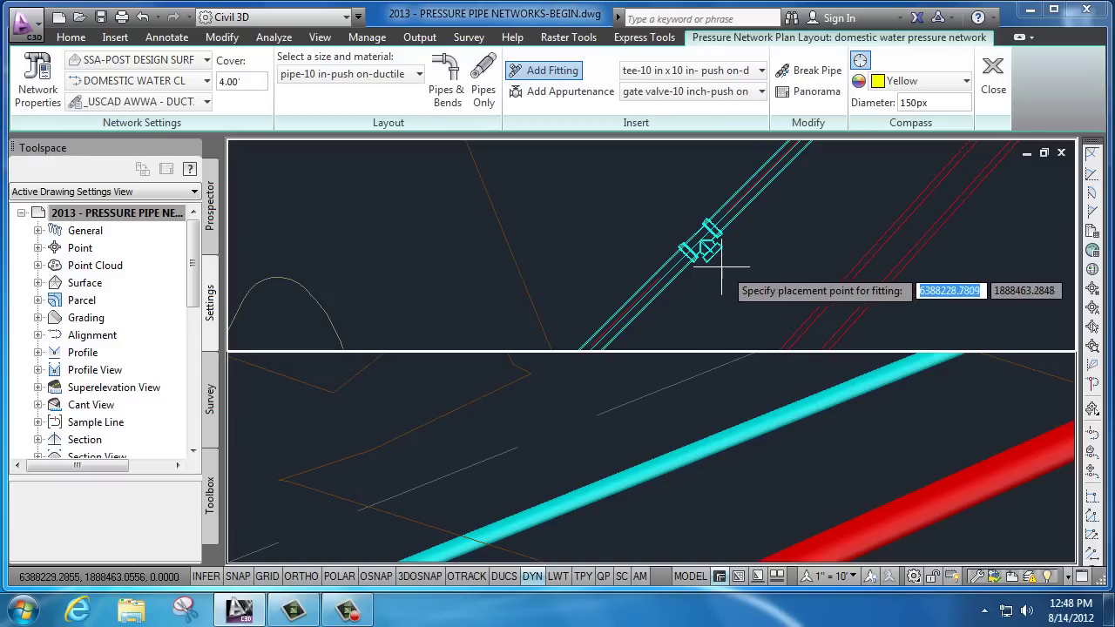
{"action": "left_click", "coordinate": [703, 243]}
{"action": "middle_click_drag", "start_coordinate": [730, 477], "coordinate": [637, 542], "text": "shift"}
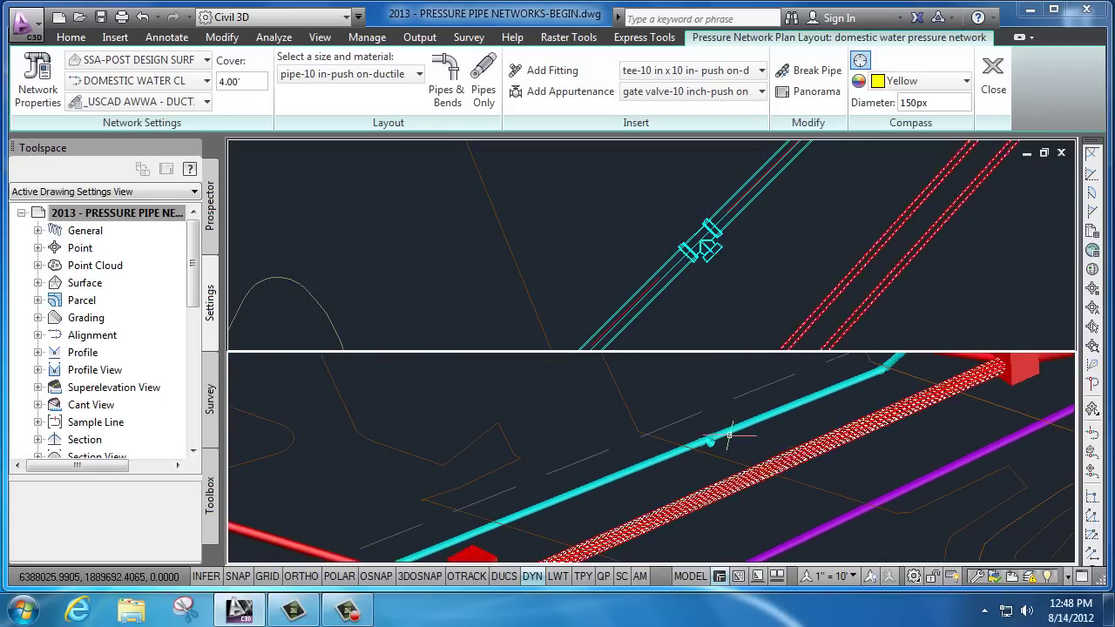
Select the inserted tee, slide it along the diagonal pipe and back, and flip its branch to the side away from the red pipe
{"action": "scroll", "coordinate": [717, 440], "scroll_direction": "up", "scroll_amount": 7}
{"action": "scroll", "coordinate": [696, 452], "scroll_direction": "up", "scroll_amount": 2}
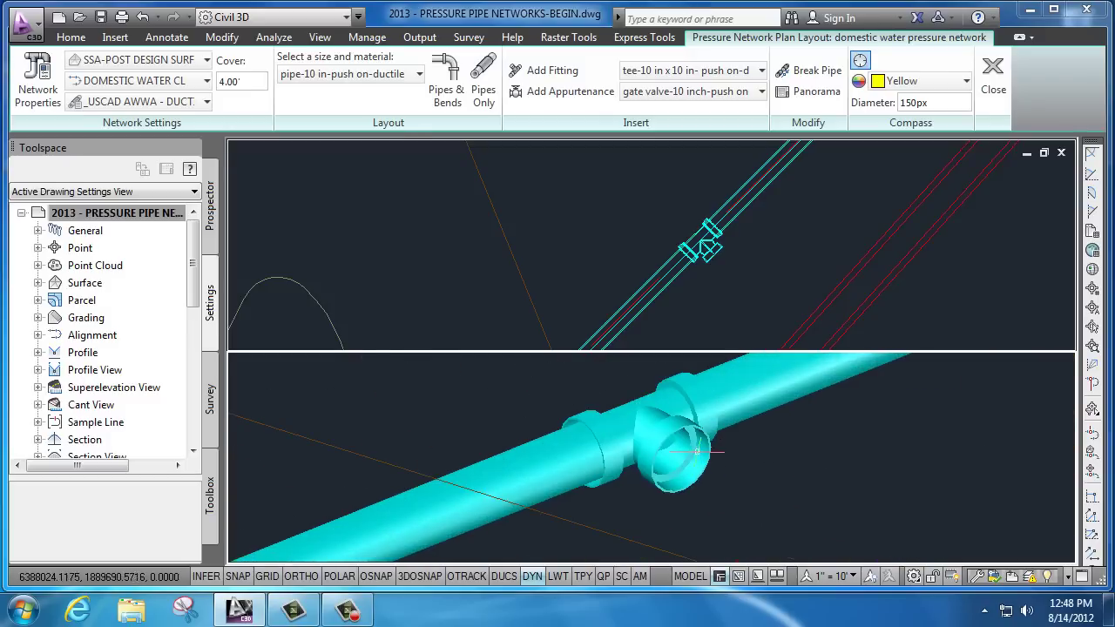
{"action": "left_click", "coordinate": [741, 233]}
{"action": "scroll", "coordinate": [704, 240], "scroll_direction": "up", "scroll_amount": 2}
{"action": "left_click", "coordinate": [672, 246]}
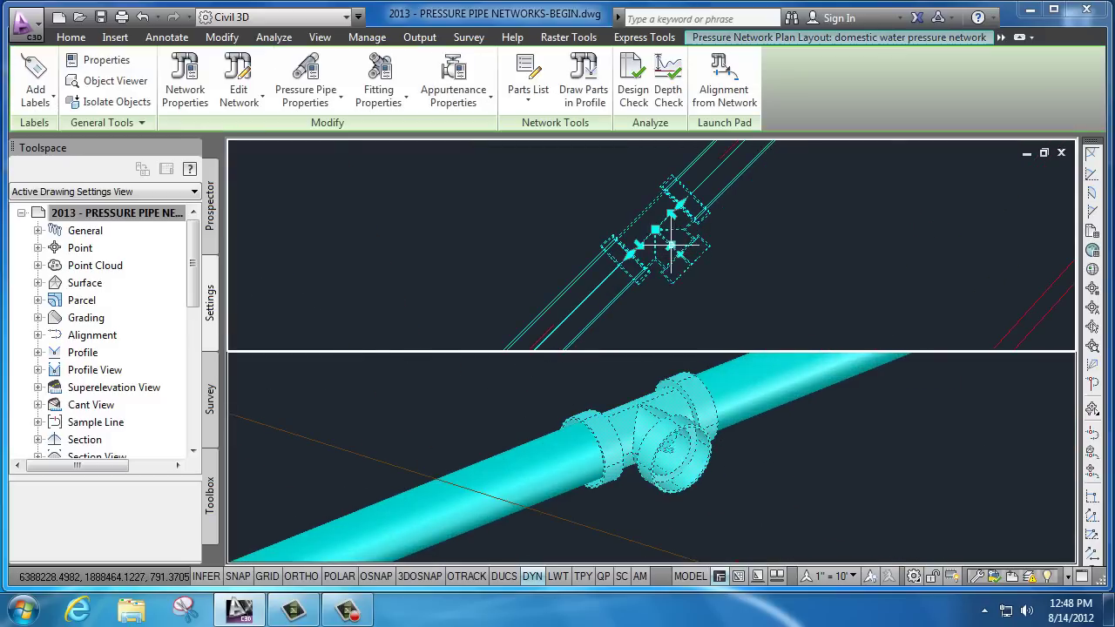
{"action": "left_click", "coordinate": [672, 213]}
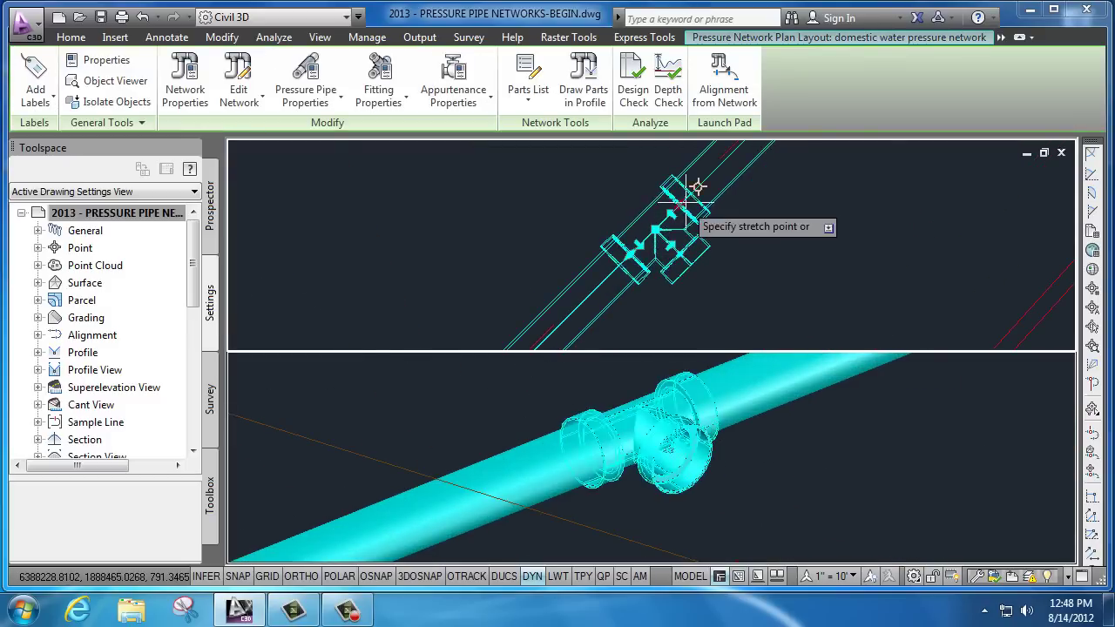
{"action": "left_click", "coordinate": [700, 183]}
{"action": "left_click", "coordinate": [650, 235]}
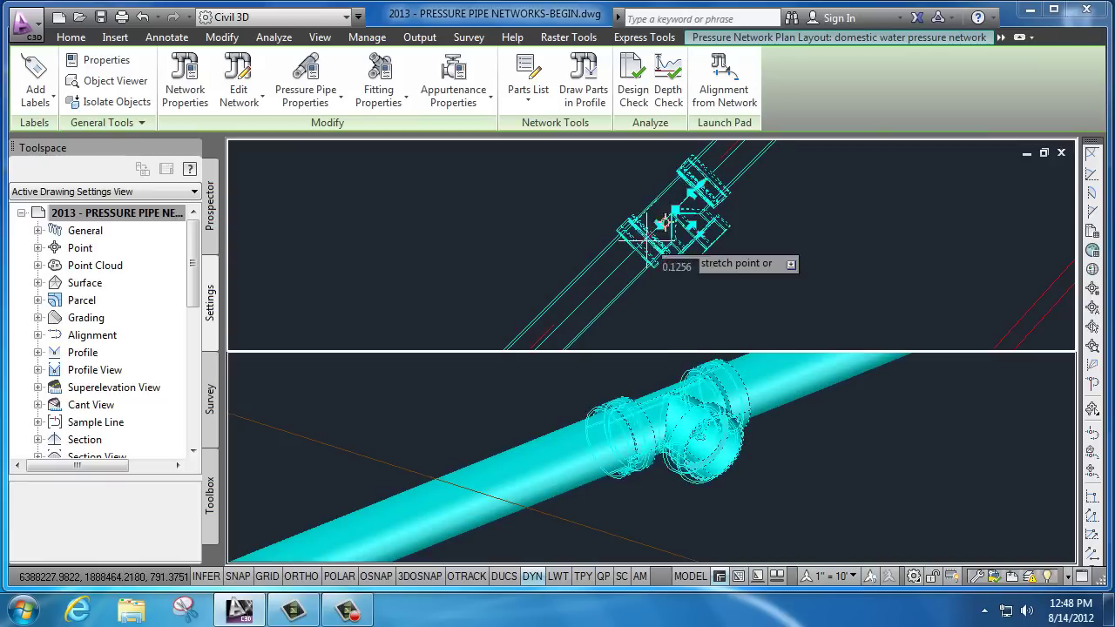
{"action": "left_click", "coordinate": [629, 255]}
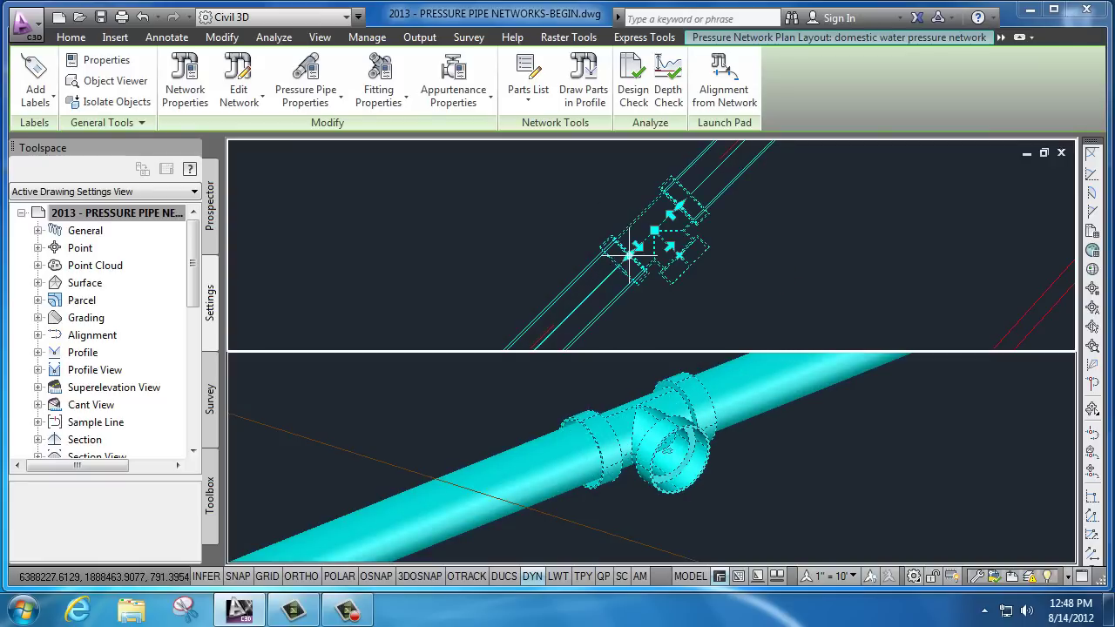
{"action": "left_click", "coordinate": [671, 214]}
{"action": "middle_click_drag", "start_coordinate": [654, 230], "coordinate": [792, 317]}
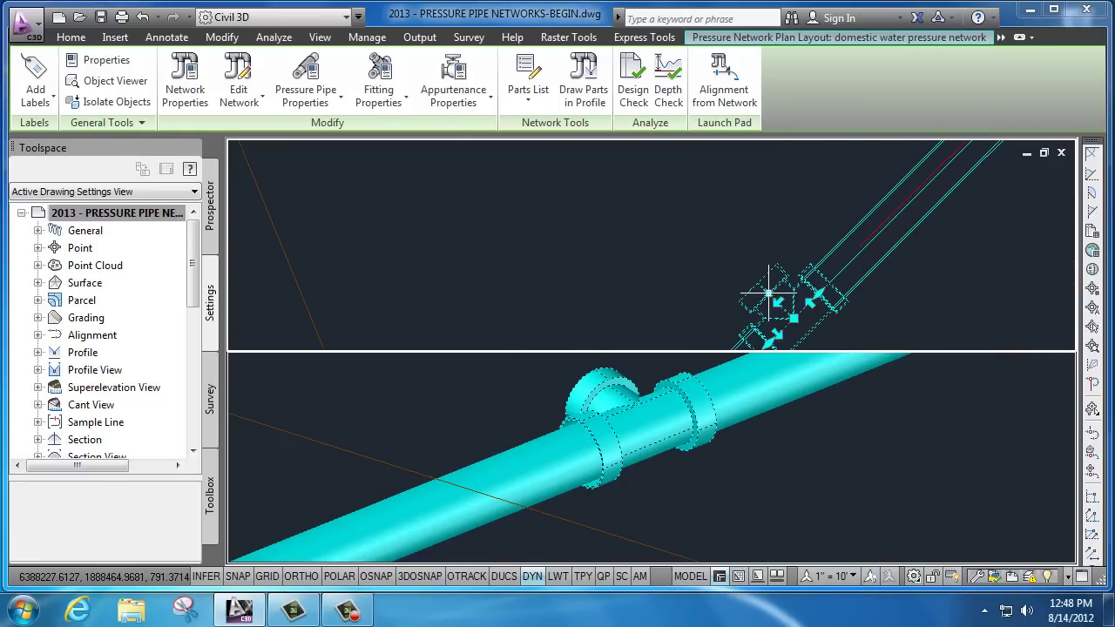
Continue the network from the tee's open branch with three connected 10-inch pipes and bends away from the main, and end the run
{"action": "left_click", "coordinate": [769, 292]}
{"action": "scroll", "coordinate": [675, 216], "scroll_direction": "down", "scroll_amount": 2}
{"action": "scroll", "coordinate": [652, 204], "scroll_direction": "down", "scroll_amount": 1}
{"action": "middle_click_drag", "start_coordinate": [652, 204], "coordinate": [768, 316]}
{"action": "left_click", "coordinate": [629, 169]}
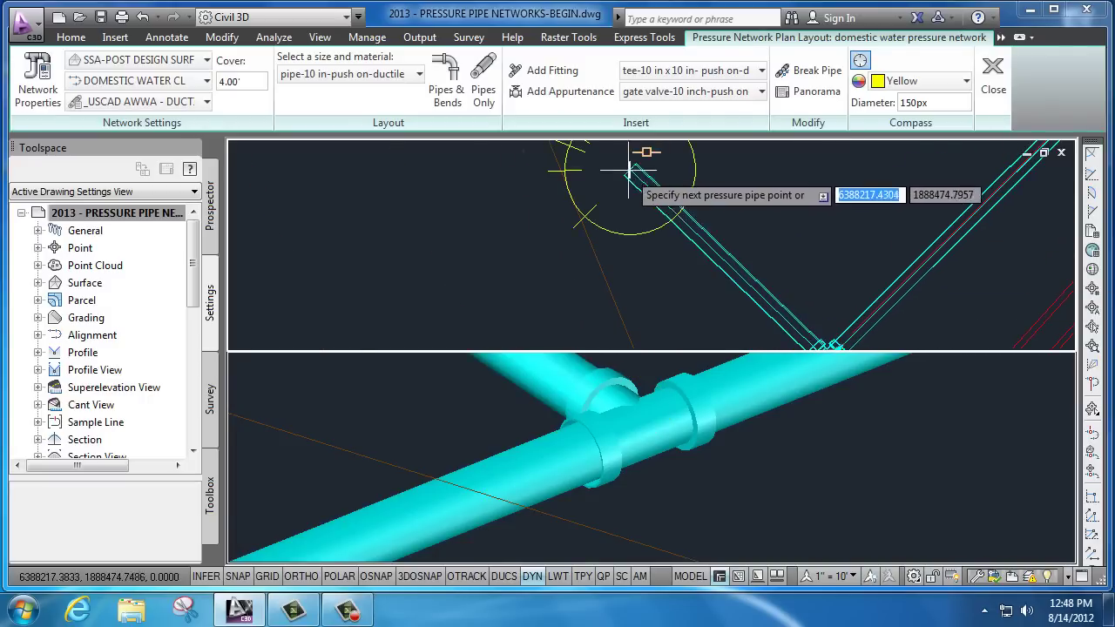
{"action": "scroll", "coordinate": [625, 205], "scroll_direction": "down", "scroll_amount": 2}
{"action": "left_click", "coordinate": [417, 196]}
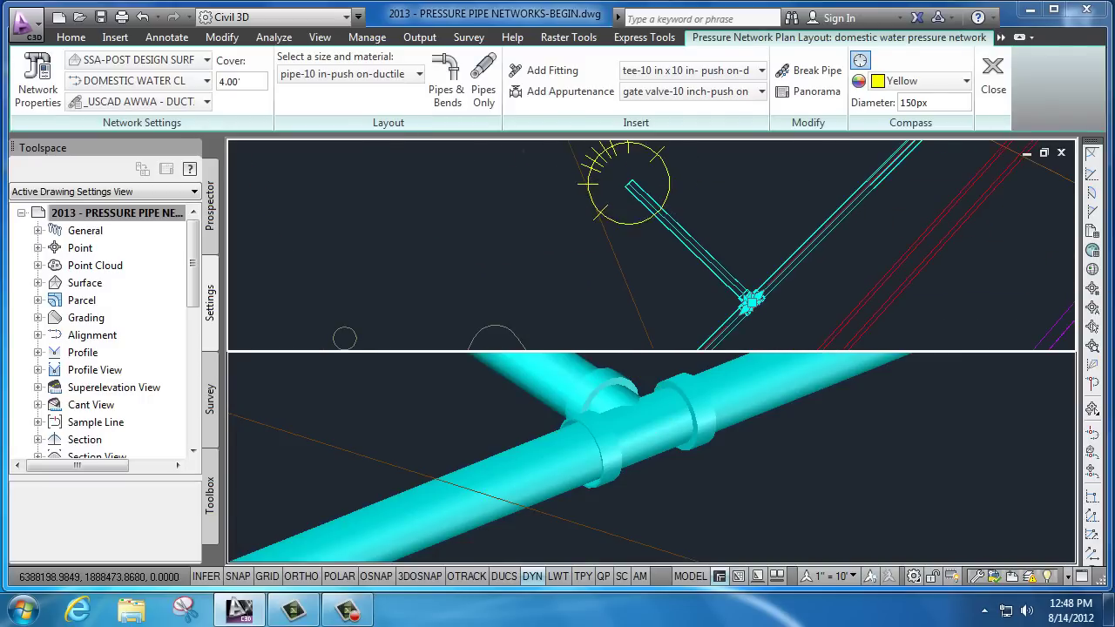
{"action": "middle_click_drag", "start_coordinate": [435, 201], "coordinate": [672, 298]}
{"action": "left_click", "coordinate": [444, 171]}
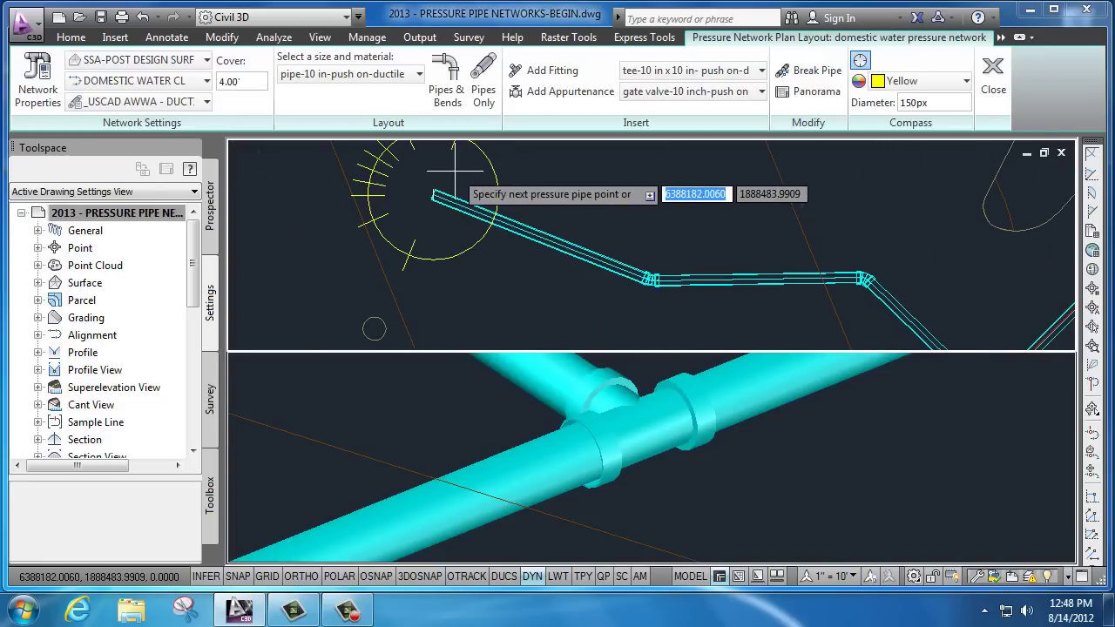
{"action": "key", "text": "Return"}
{"action": "scroll", "coordinate": [651, 257], "scroll_direction": "down", "scroll_amount": 1}
Add a 10-inch push-on gate valve appurtenance to each of the three pipes meeting at the tee
{"action": "left_click", "coordinate": [655, 437]}
{"action": "scroll", "coordinate": [658, 436], "scroll_direction": "down", "scroll_amount": 3}
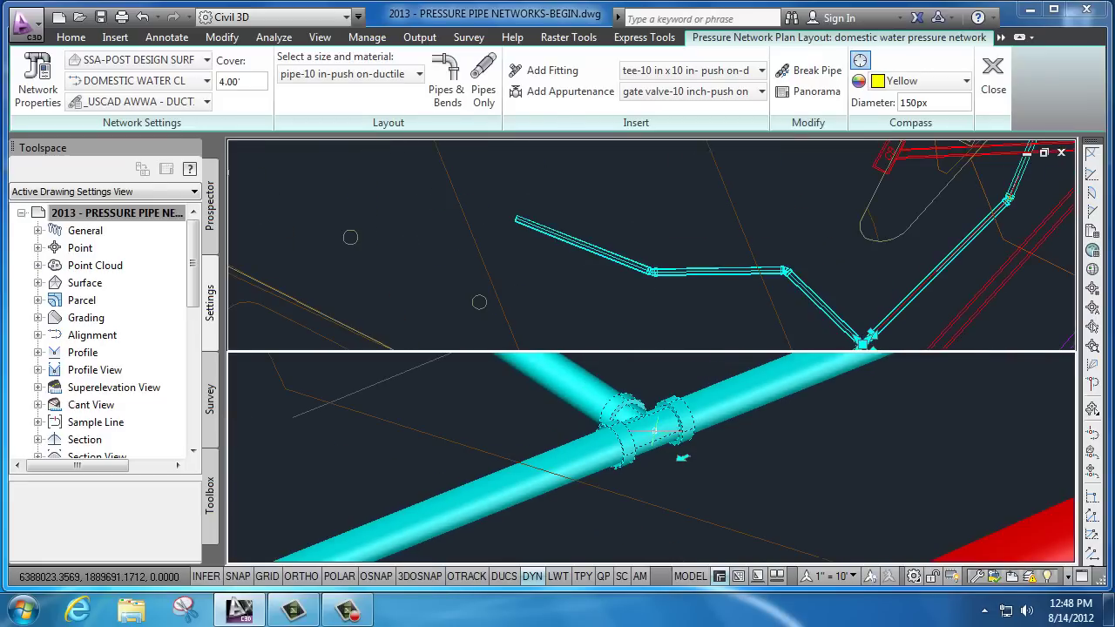
{"action": "middle_click_drag", "start_coordinate": [662, 436], "coordinate": [770, 467]}
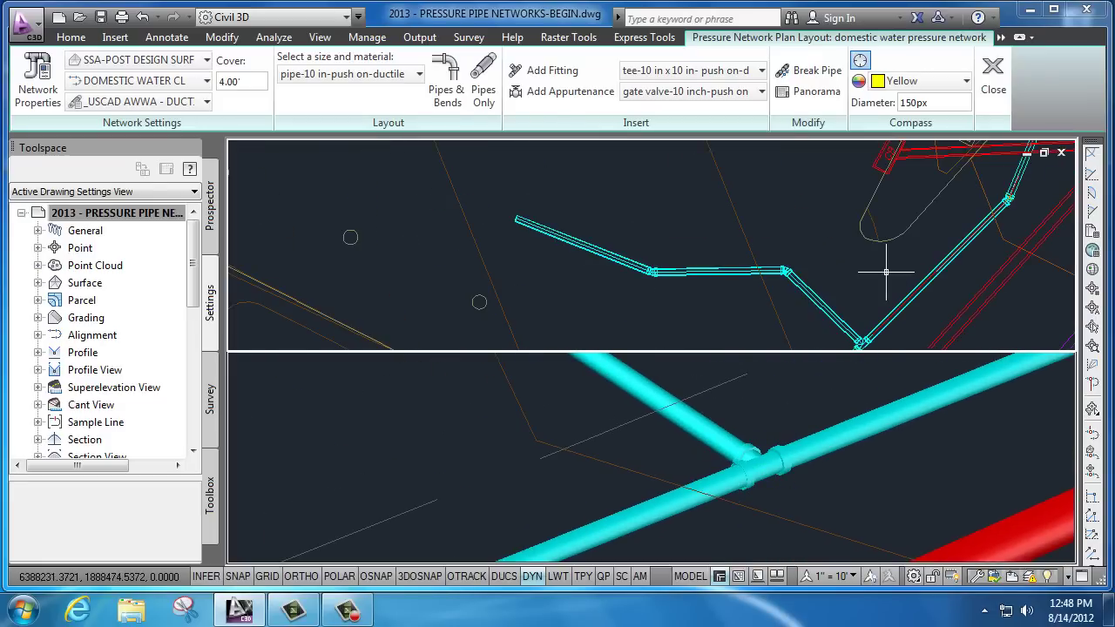
{"action": "middle_click_drag", "start_coordinate": [883, 261], "coordinate": [732, 244]}
{"action": "scroll", "coordinate": [735, 247], "scroll_direction": "up", "scroll_amount": 3}
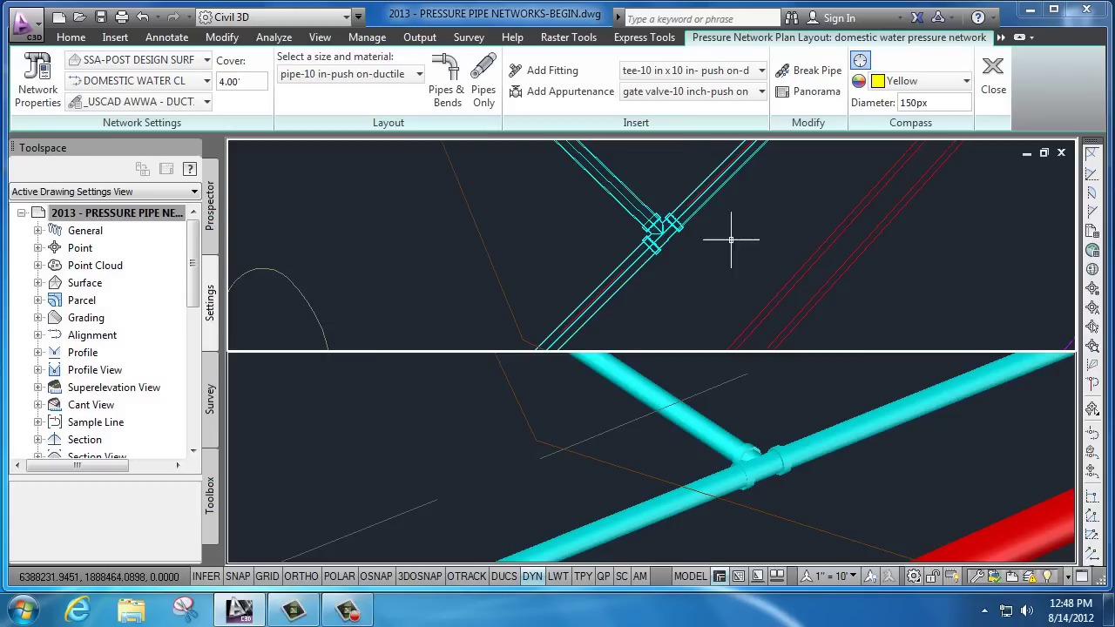
{"action": "left_click", "coordinate": [565, 91]}
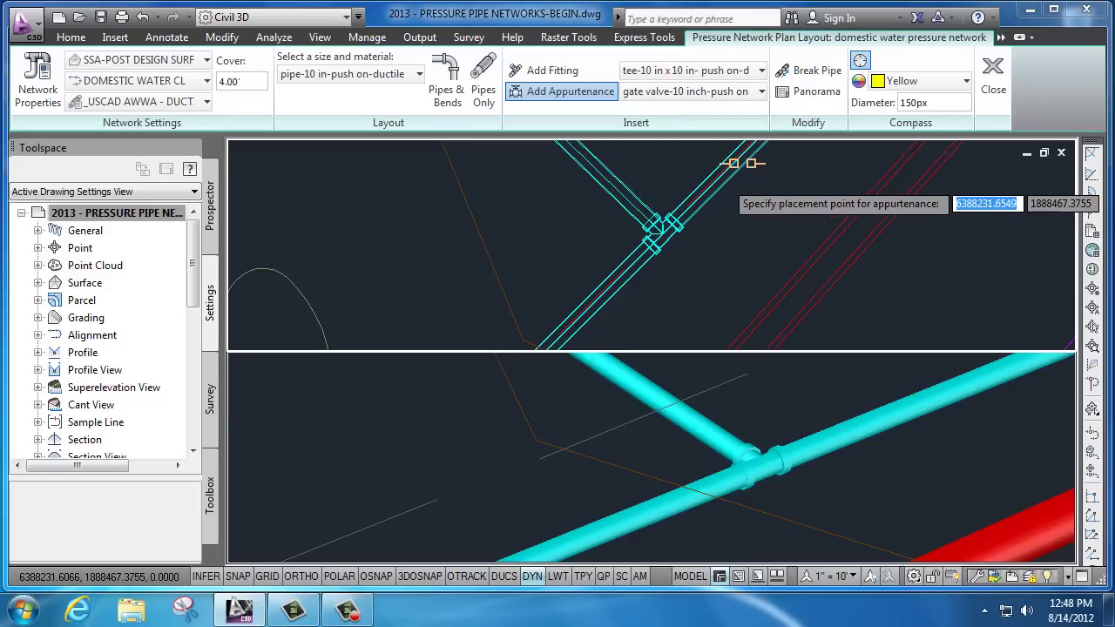
{"action": "left_click", "coordinate": [724, 176]}
{"action": "left_click", "coordinate": [607, 178]}
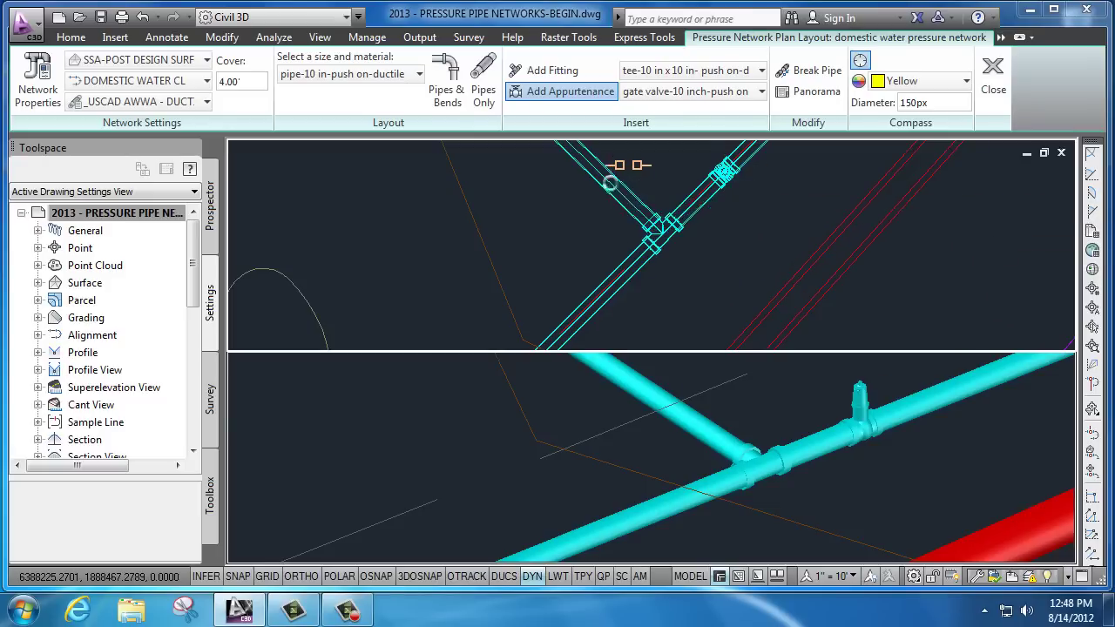
{"action": "left_click", "coordinate": [610, 287]}
{"action": "key", "text": "Return"}
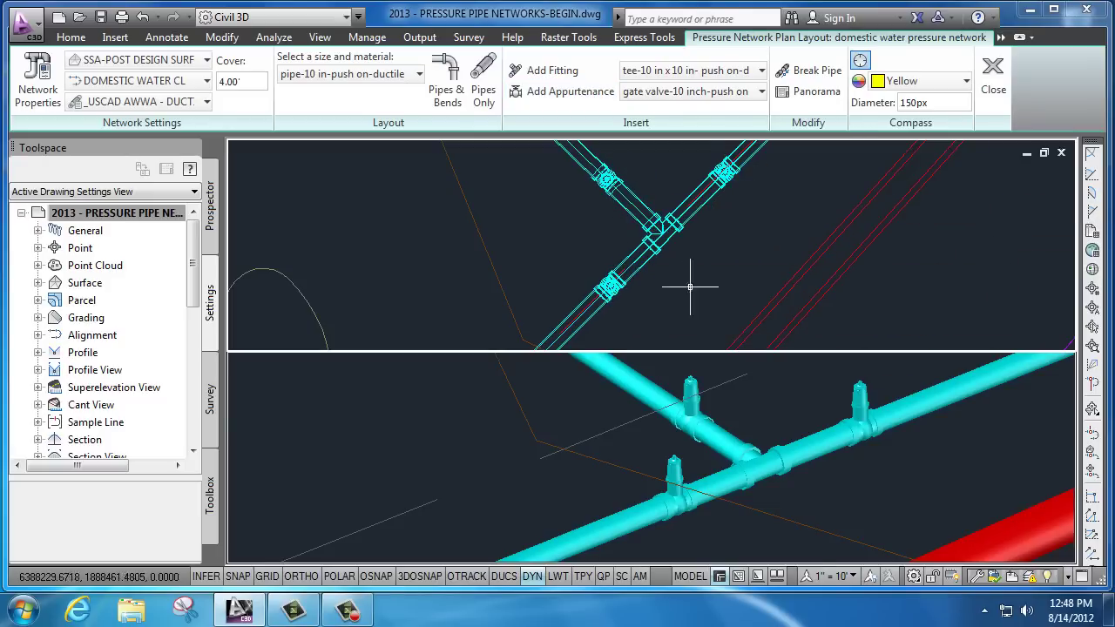
Examine the tee junction and its gate valves in the plan and 3D views
{"action": "scroll", "coordinate": [863, 478], "scroll_direction": "up", "scroll_amount": 2}
{"action": "left_click", "coordinate": [725, 269]}
{"action": "middle_click_drag", "start_coordinate": [725, 269], "coordinate": [734, 290]}
{"action": "scroll", "coordinate": [827, 499], "scroll_direction": "down", "scroll_amount": 2}
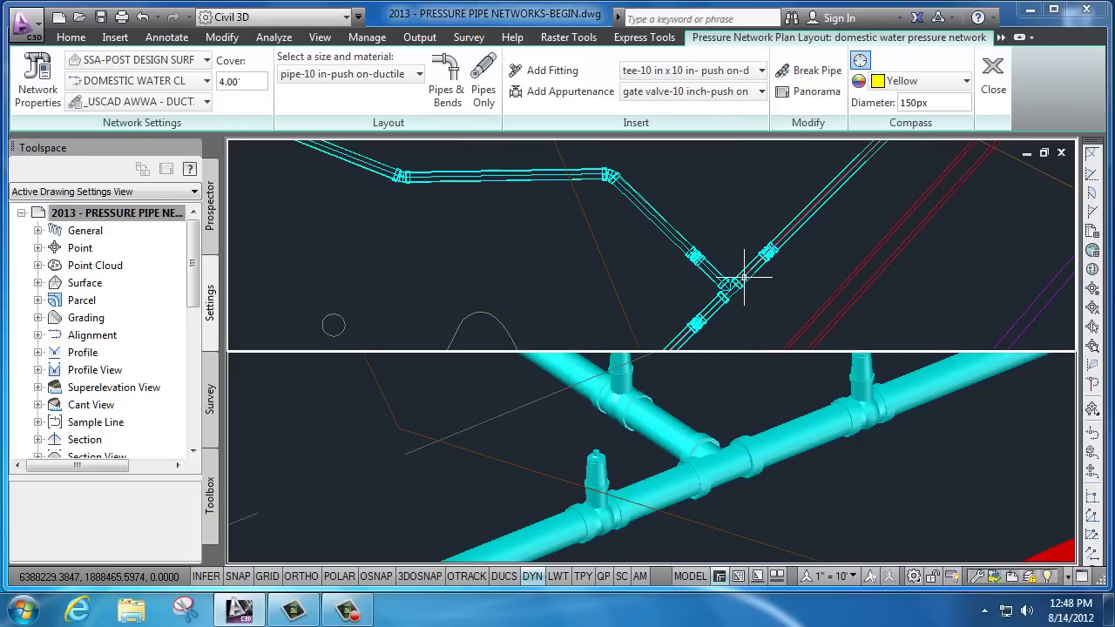
{"action": "scroll", "coordinate": [744, 276], "scroll_direction": "up", "scroll_amount": 4}
{"action": "middle_click_drag", "start_coordinate": [765, 298], "coordinate": [796, 241]}
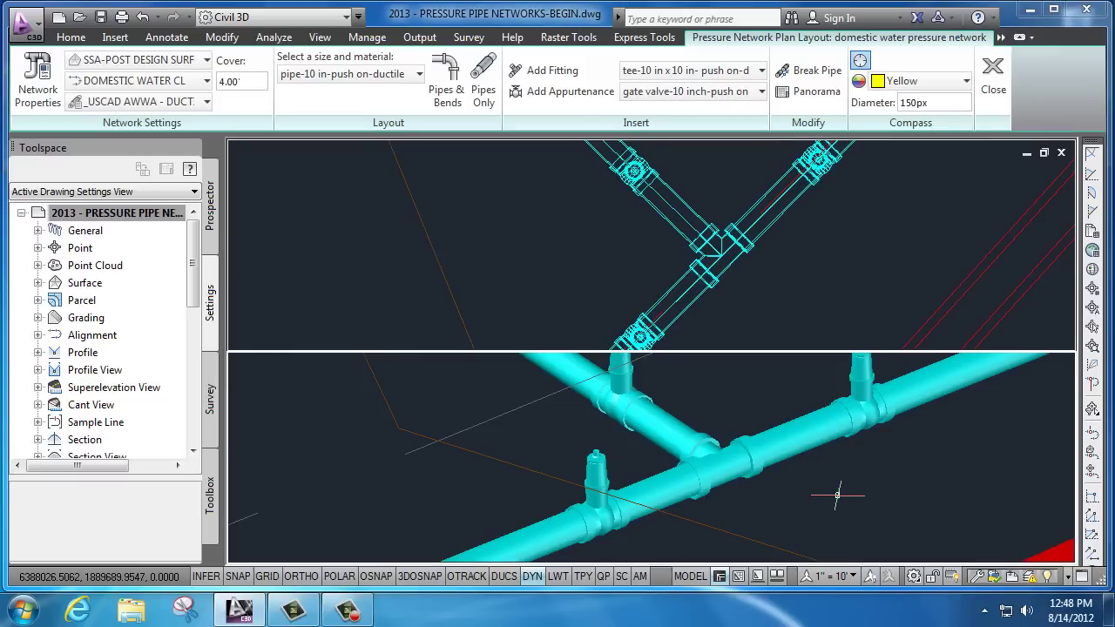
{"action": "scroll", "coordinate": [839, 494], "scroll_direction": "down", "scroll_amount": 2}
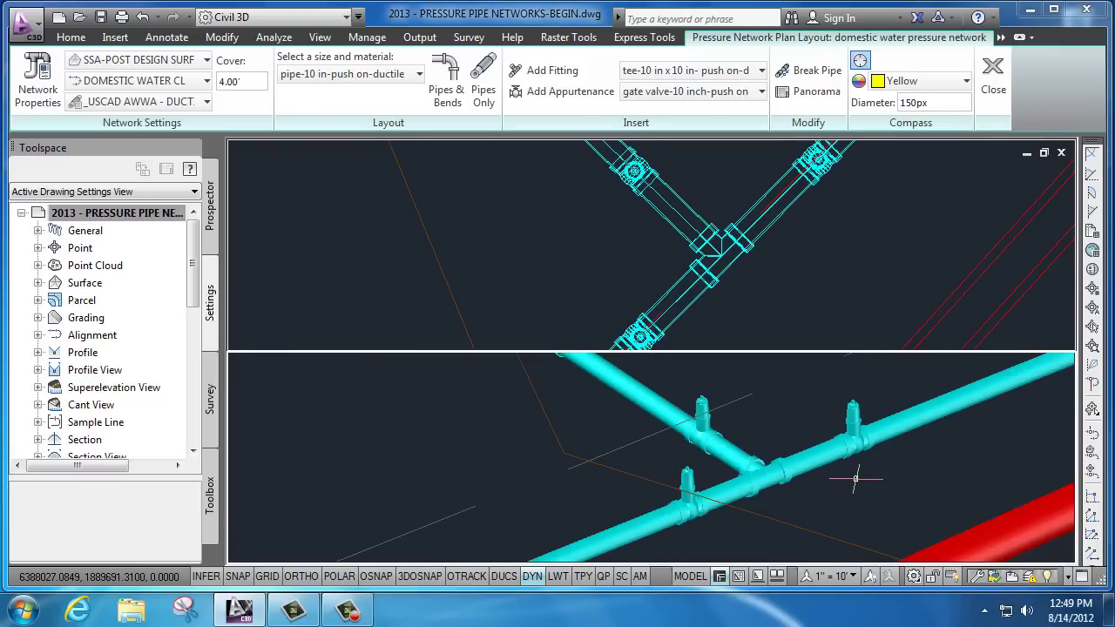